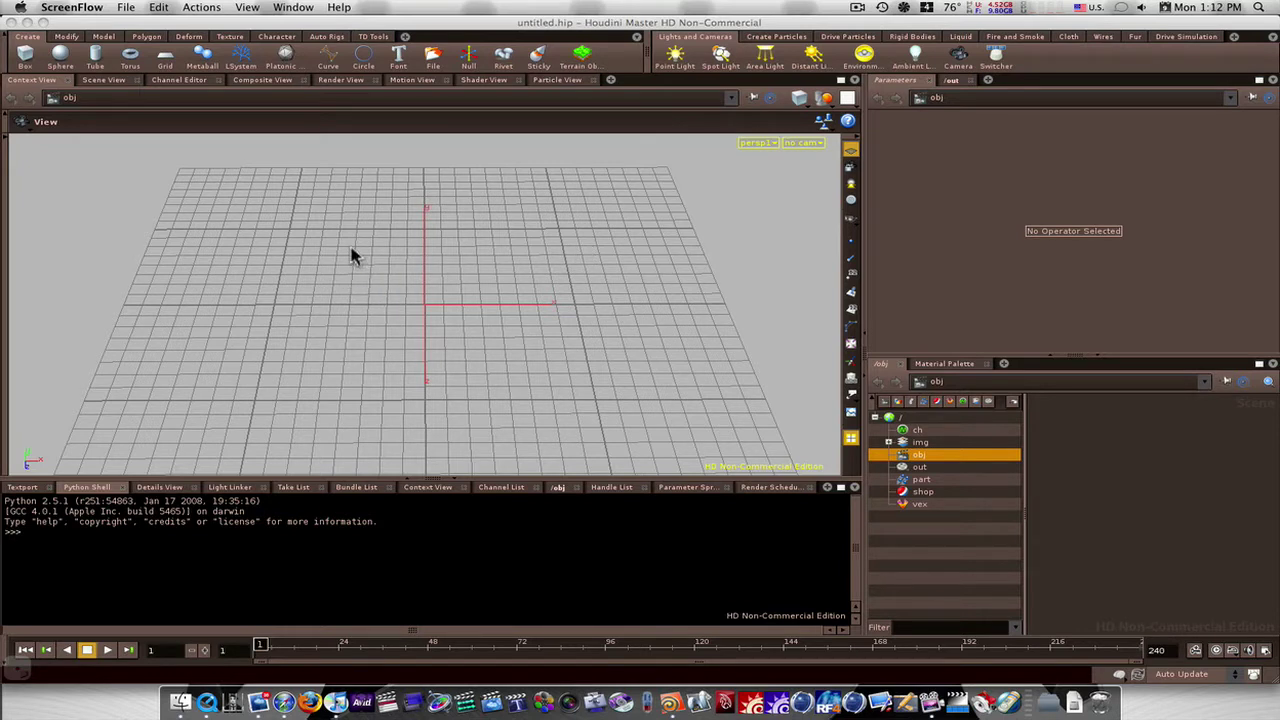
# Add a grid at the origin with 50 rows and 50 columns.
pyautogui.click(167, 63)
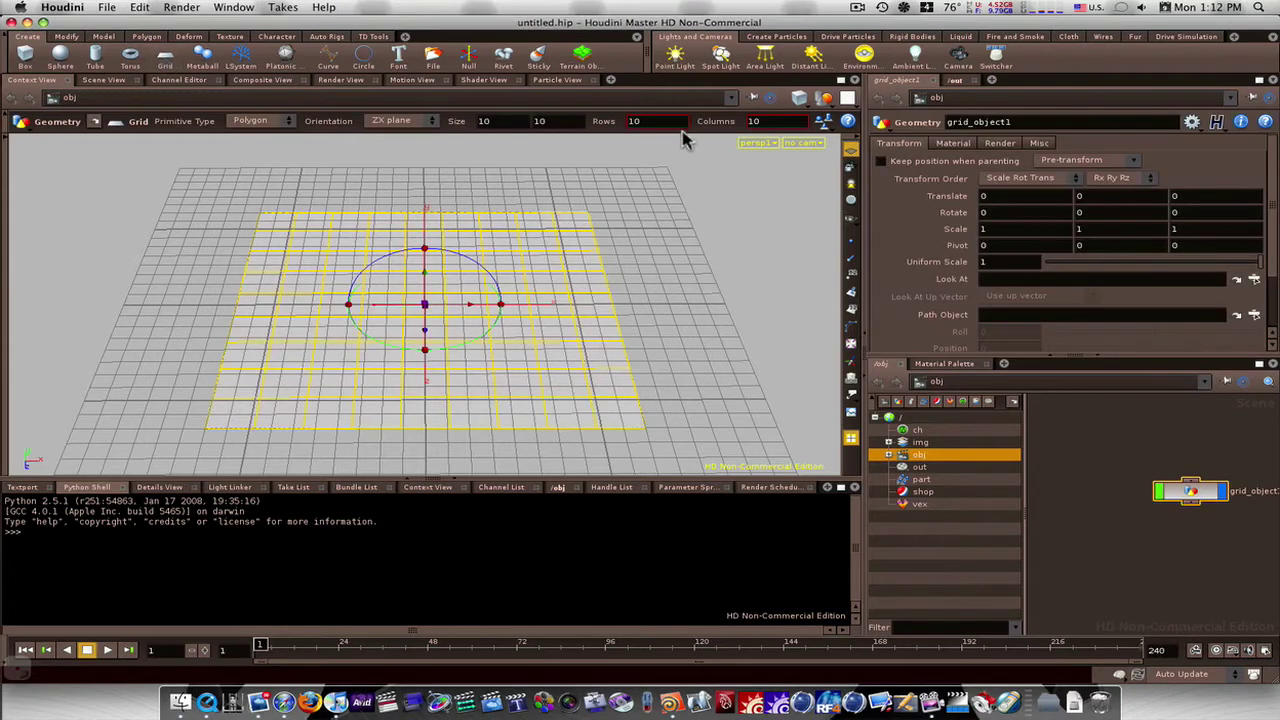
pyautogui.click(660, 124)
pyautogui.write('50')
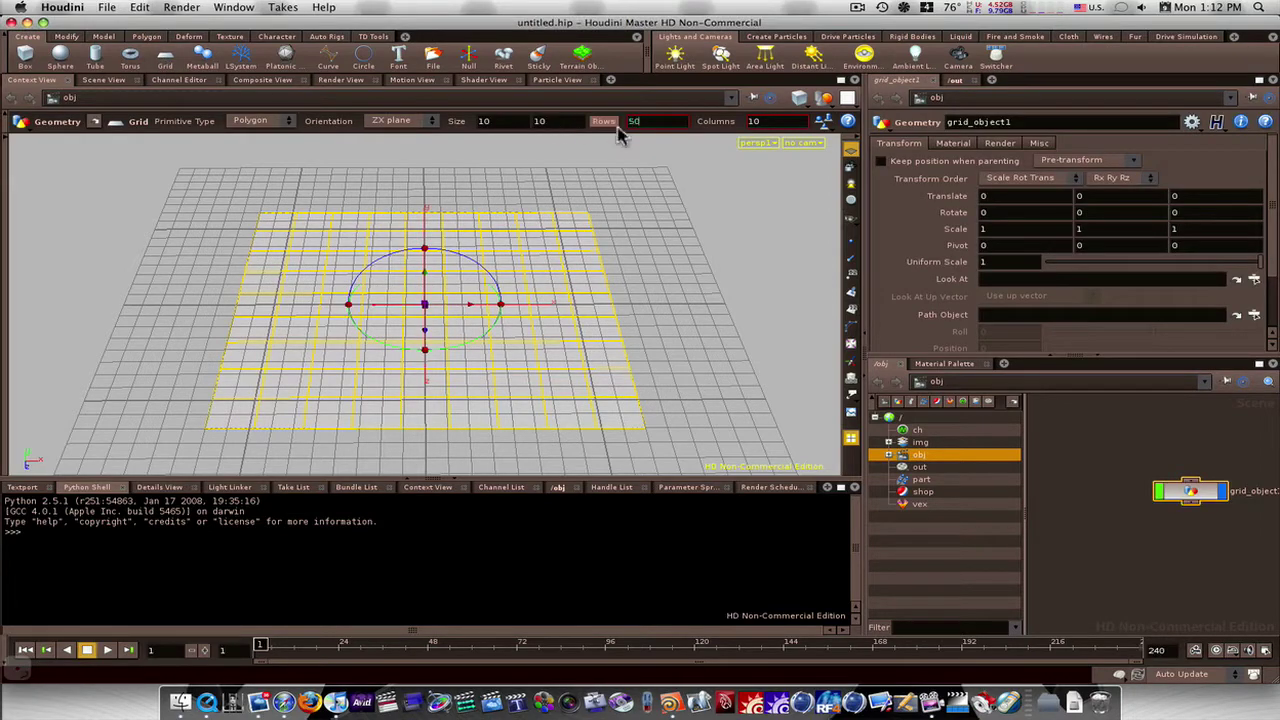
pyautogui.press('Tab')
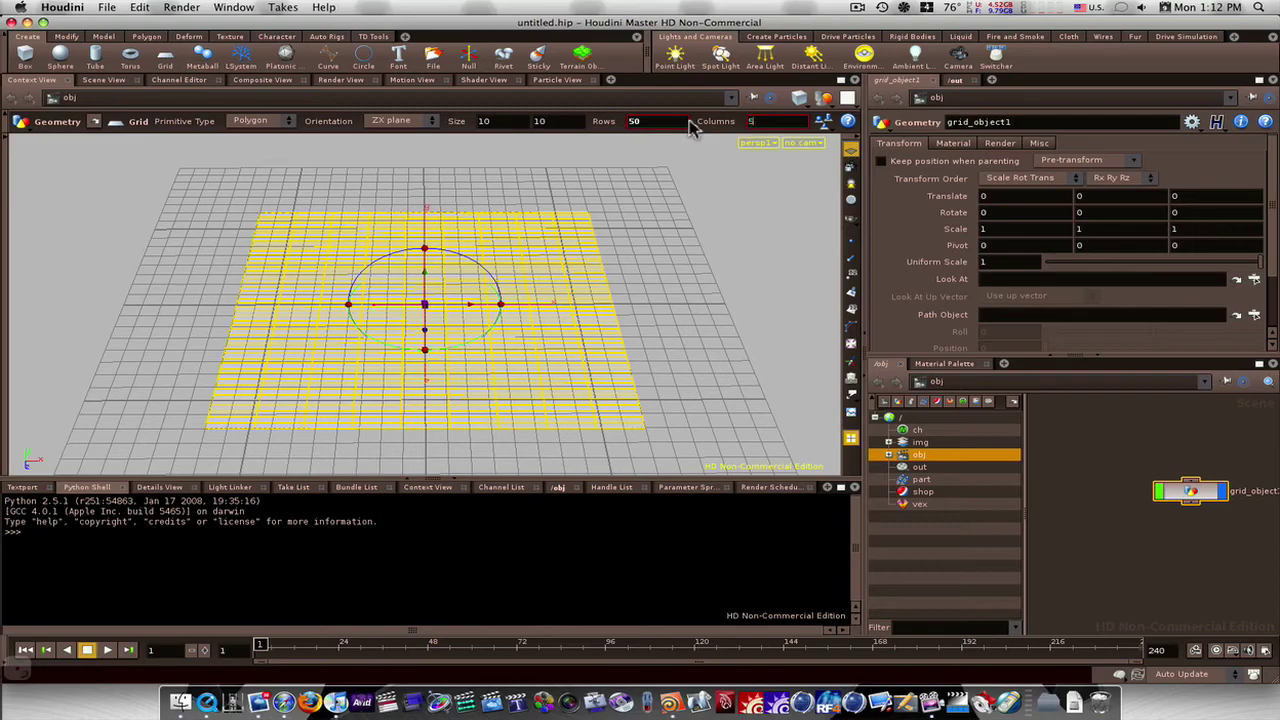
pyautogui.write('50')
pyautogui.press('Return')
# Orbit and zoom in until the denser grid fills the view.
pyautogui.press('Escape')
pyautogui.moveTo(665, 240); pyautogui.dragTo(565, 214)
pyautogui.press('Return')
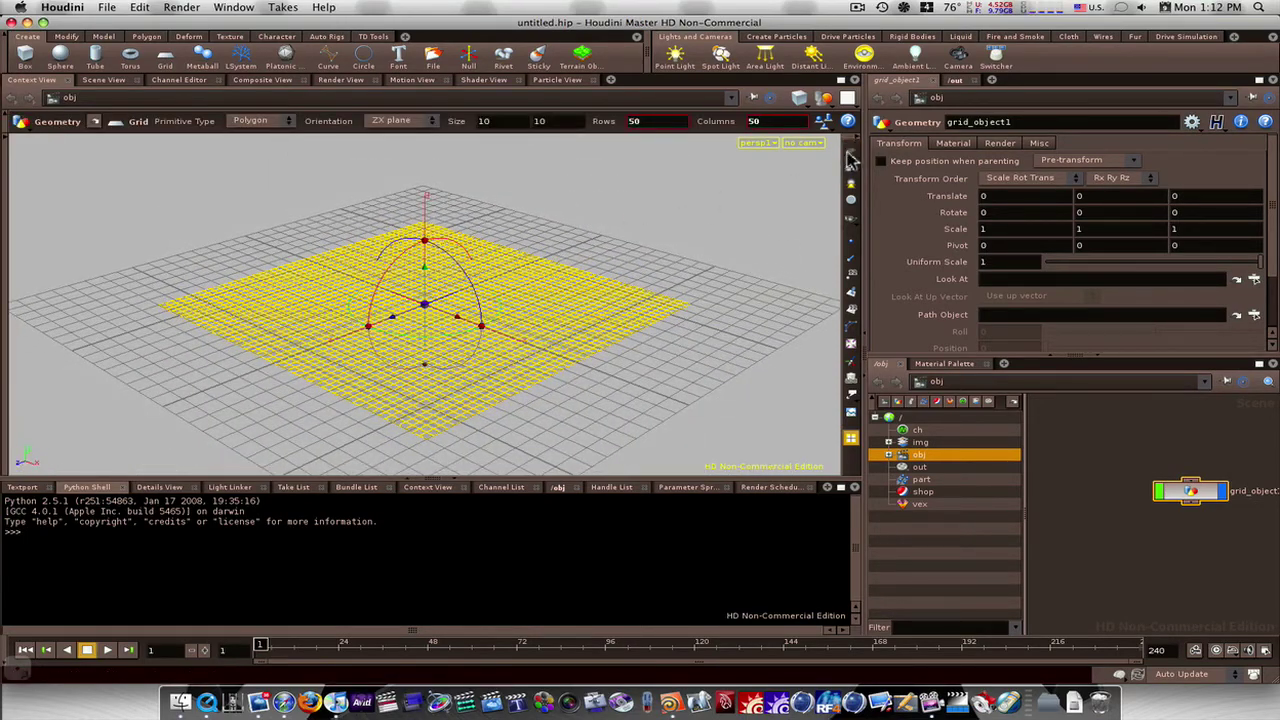
pyautogui.press('Escape')
pyautogui.moveTo(594, 277); pyautogui.dragTo(543, 249)
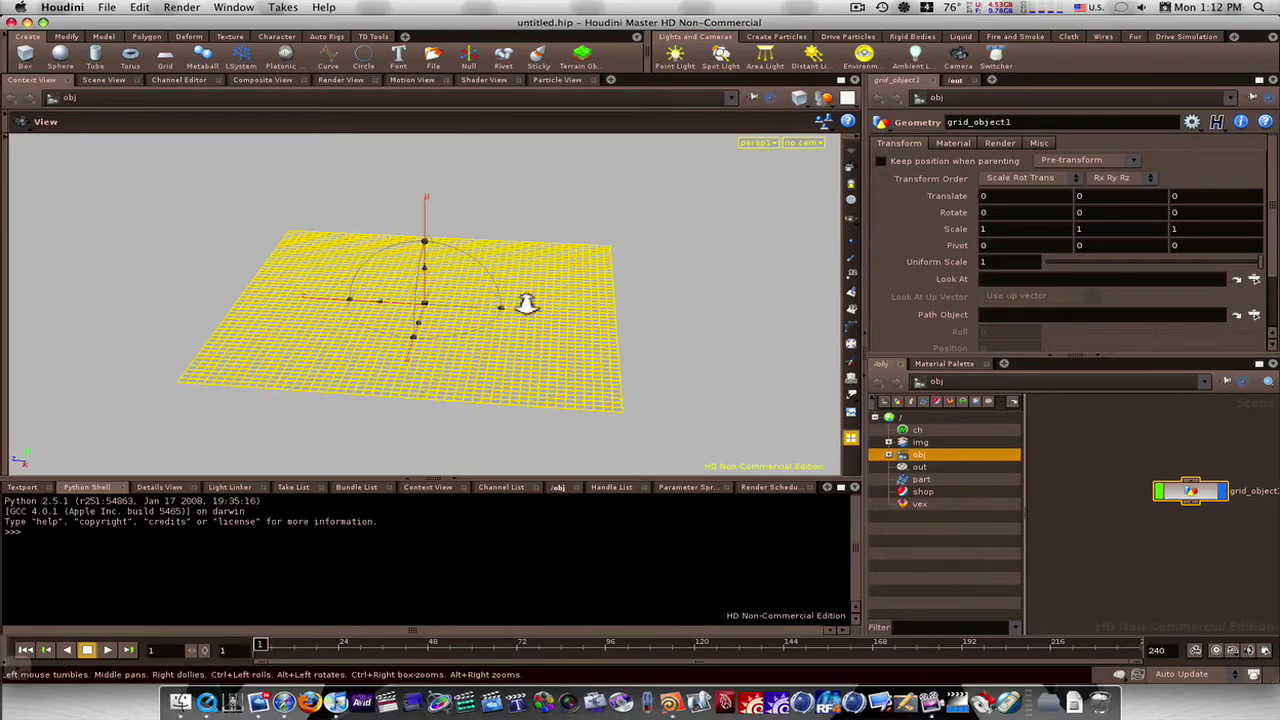
pyautogui.moveTo(526, 309); pyautogui.dragTo(694, 306, button='right')
# Clear the grid selection and start the Sculpt tool from the tool search.
pyautogui.moveTo(694, 306); pyautogui.dragTo(694, 229)
pyautogui.press('Return')
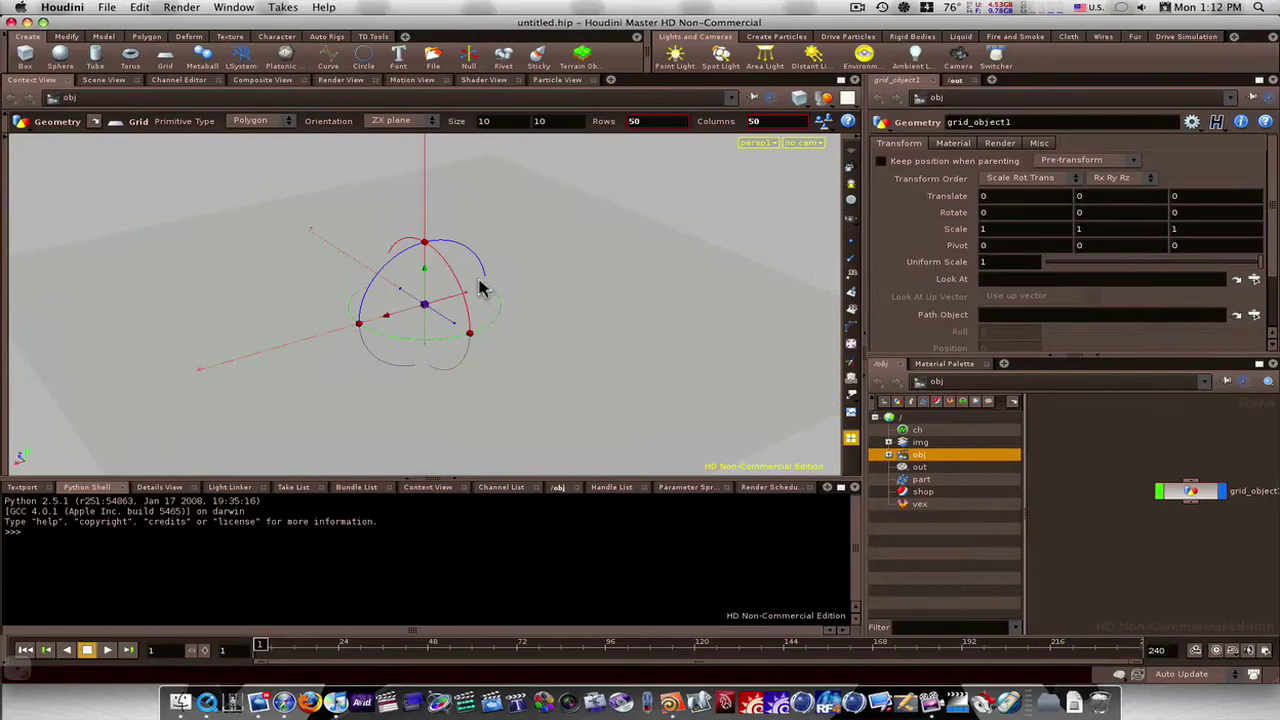
pyautogui.press('Tab')
pyautogui.write('Sculpt')
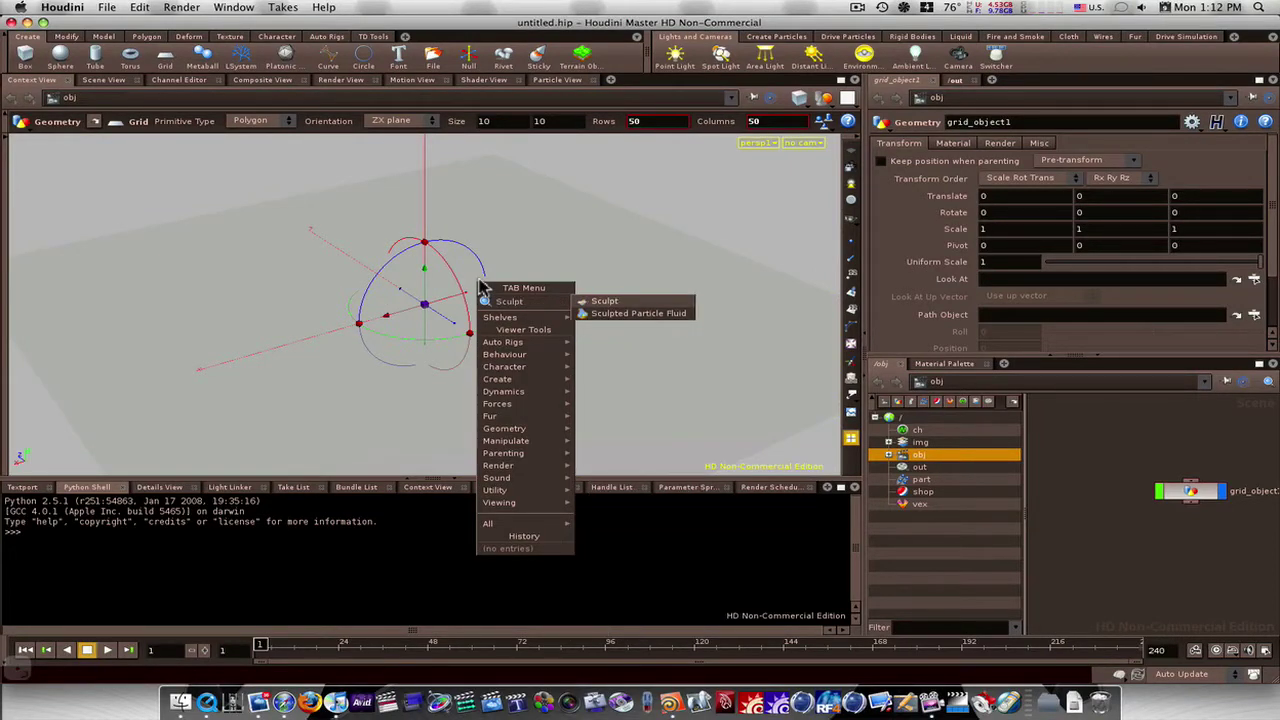
pyautogui.click(602, 303)
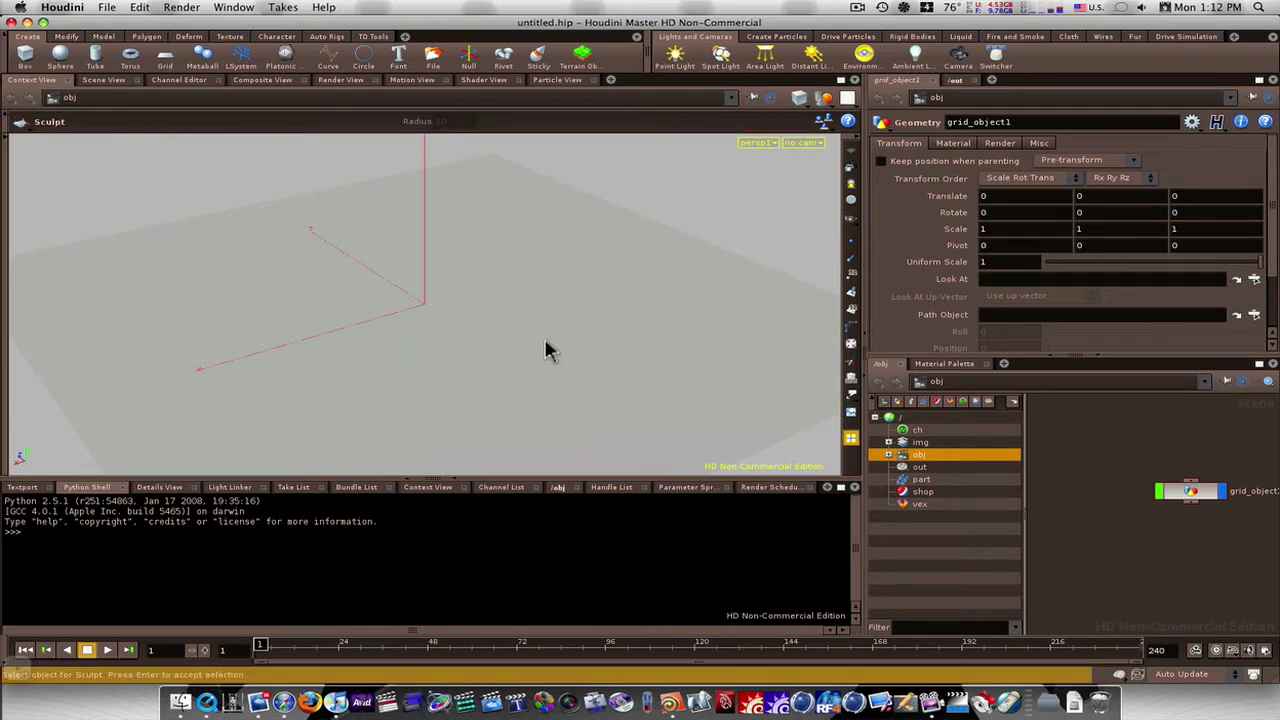
# Browse the network list, then pick the 50 by 50 grid as the sculpt target.
pyautogui.click(930, 383)
pyautogui.click(1103, 443)
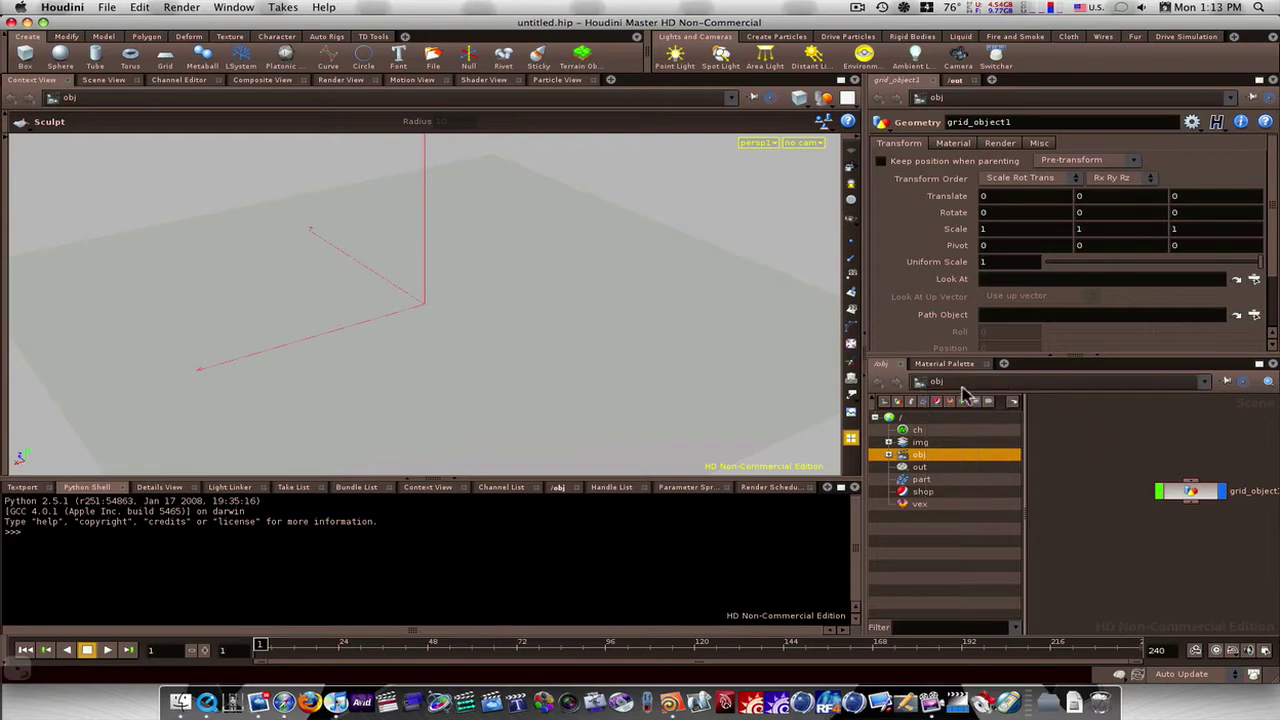
pyautogui.click(962, 386)
pyautogui.click(1063, 437)
pyautogui.click(690, 370)
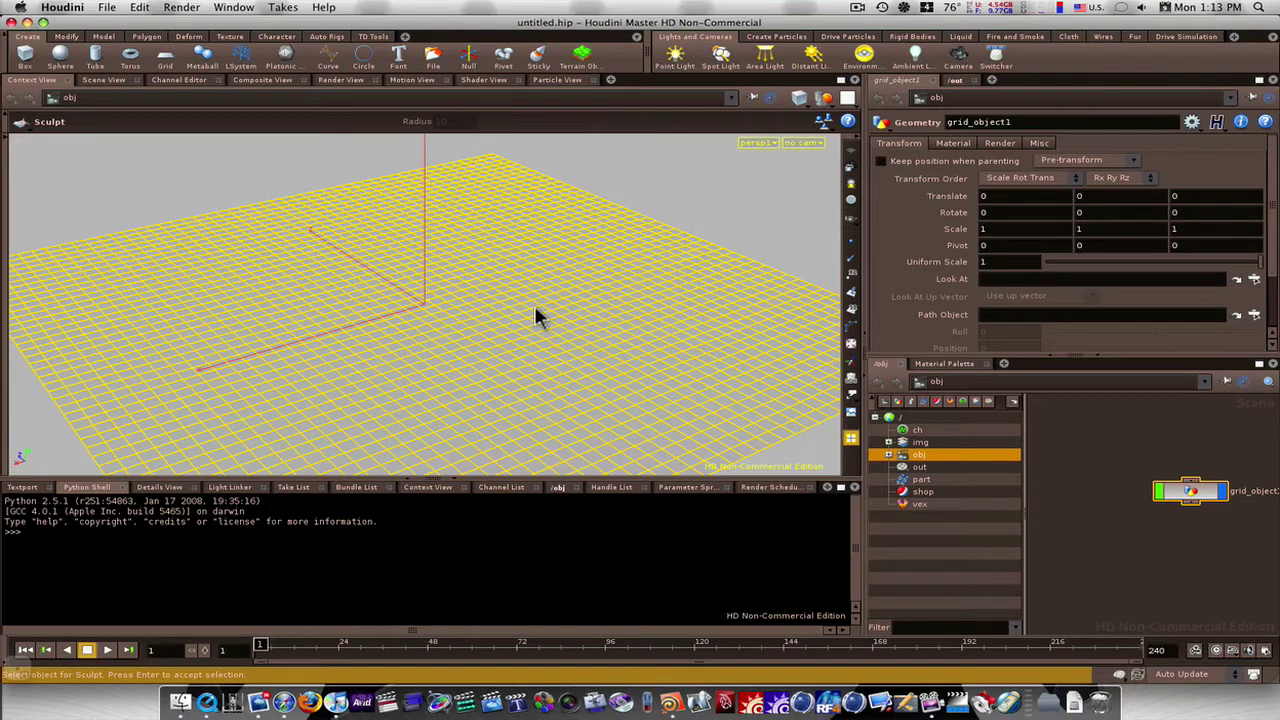
# Accept the grid as sculpt target and enlarge the brush radius to 0.375614.
pyautogui.press('Return')
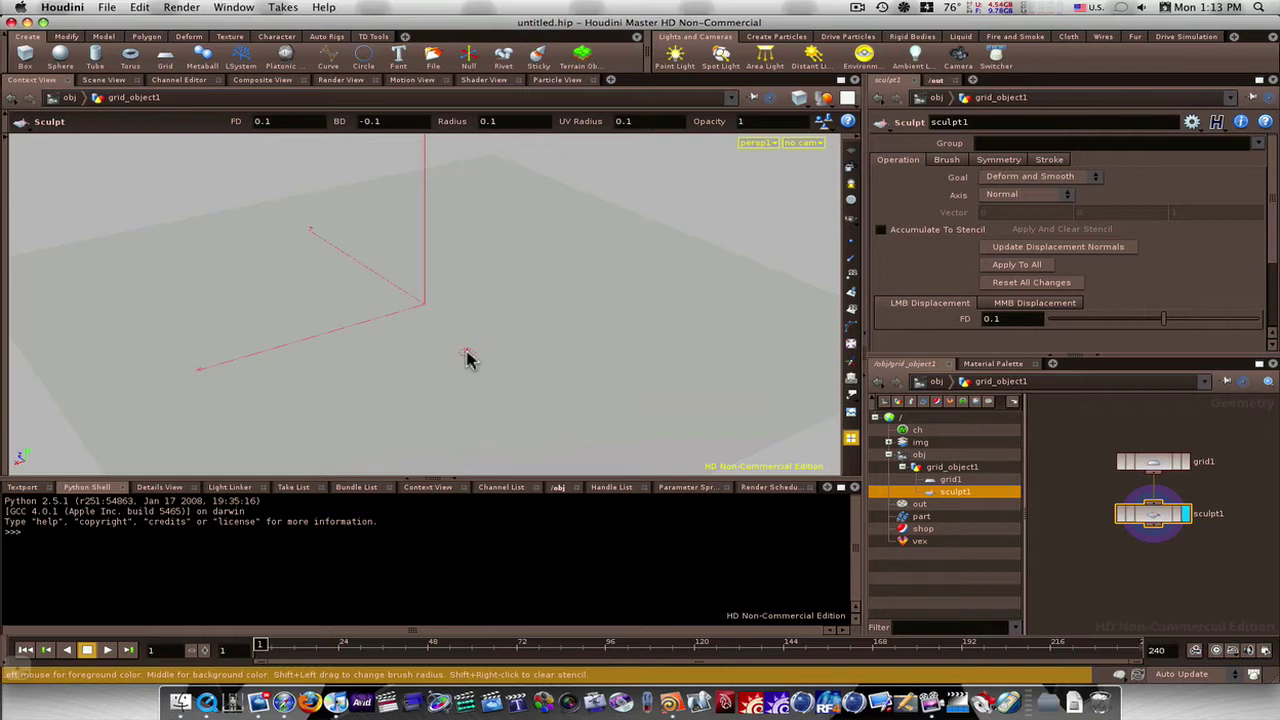
pyautogui.moveTo(470, 357)
pyautogui.keyDown('shift'); pyautogui.mouseDown()
pyautogui.moveTo(615, 281)
pyautogui.moveTo(540, 334)
pyautogui.moveTo(603, 266)
pyautogui.moveTo(516, 324)
pyautogui.mouseUp(); pyautogui.keyUp('shift')
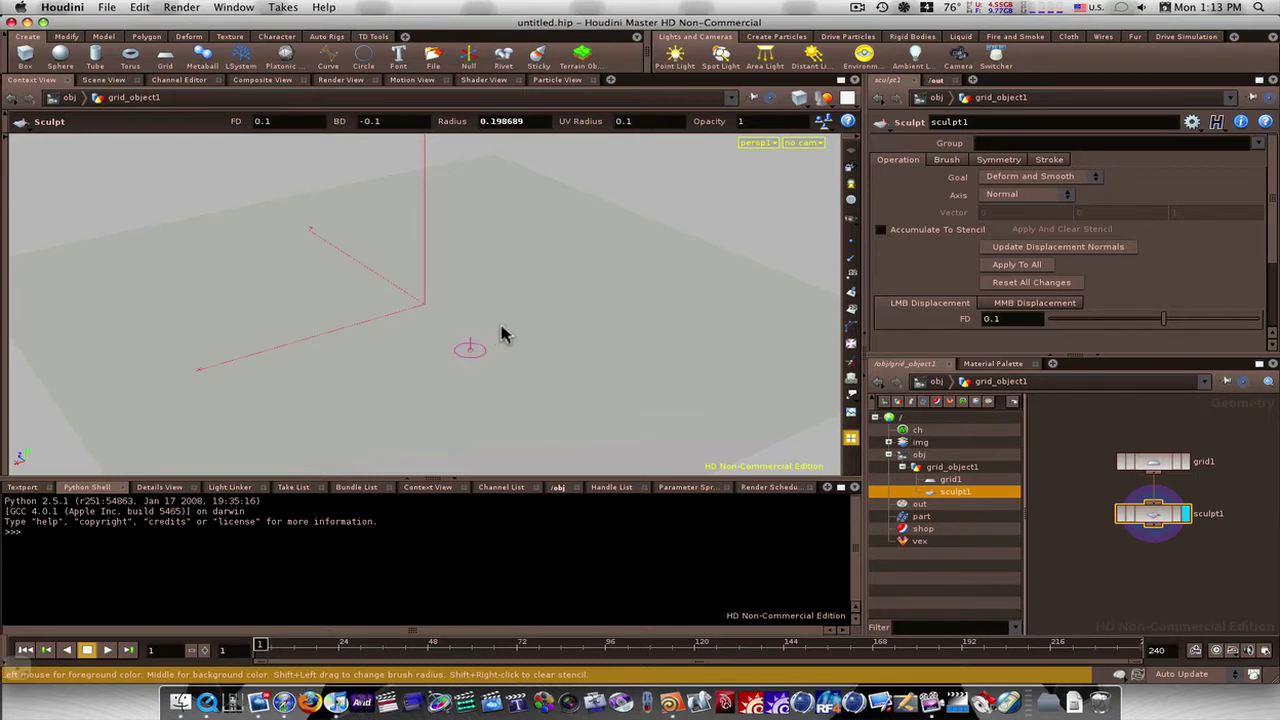
pyautogui.keyDown('shift'); pyautogui.moveTo(501, 338); pyautogui.dragTo(515, 306); pyautogui.keyUp('shift')
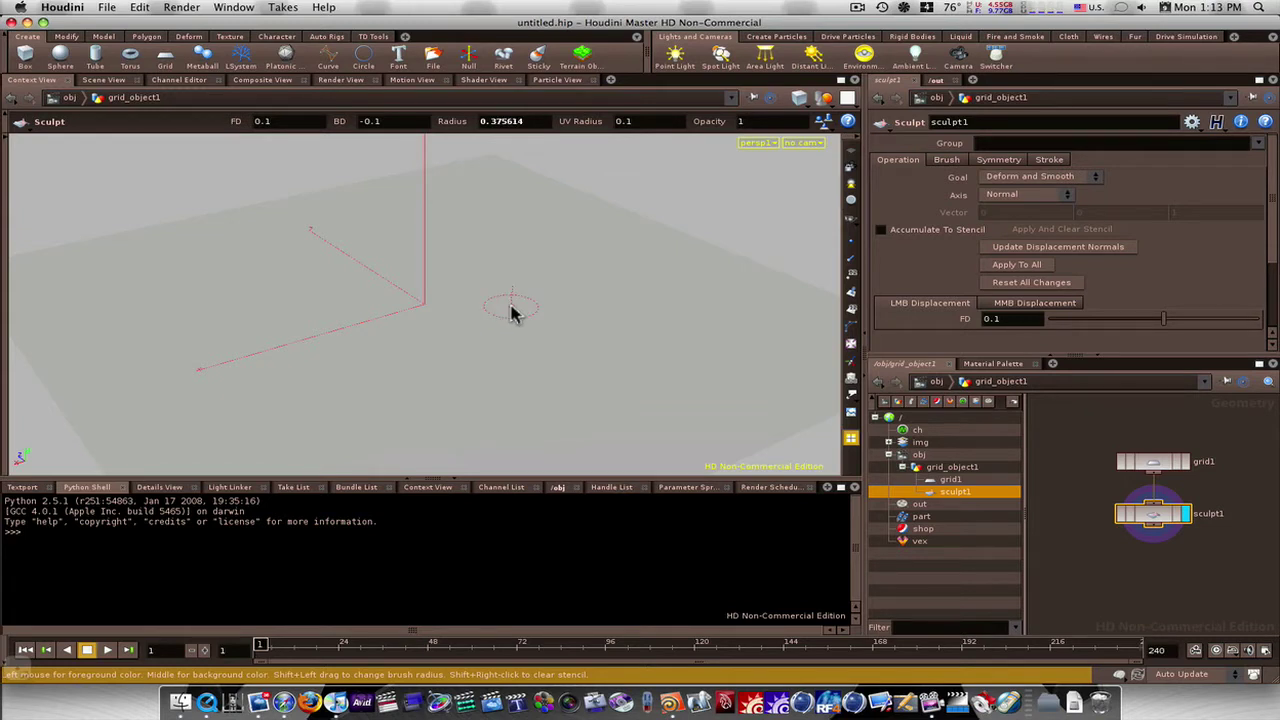
# Raise and reshape a mountain at the grid centre with brush strokes.
pyautogui.moveTo(511, 313); pyautogui.dragTo(503, 323, button='middle')
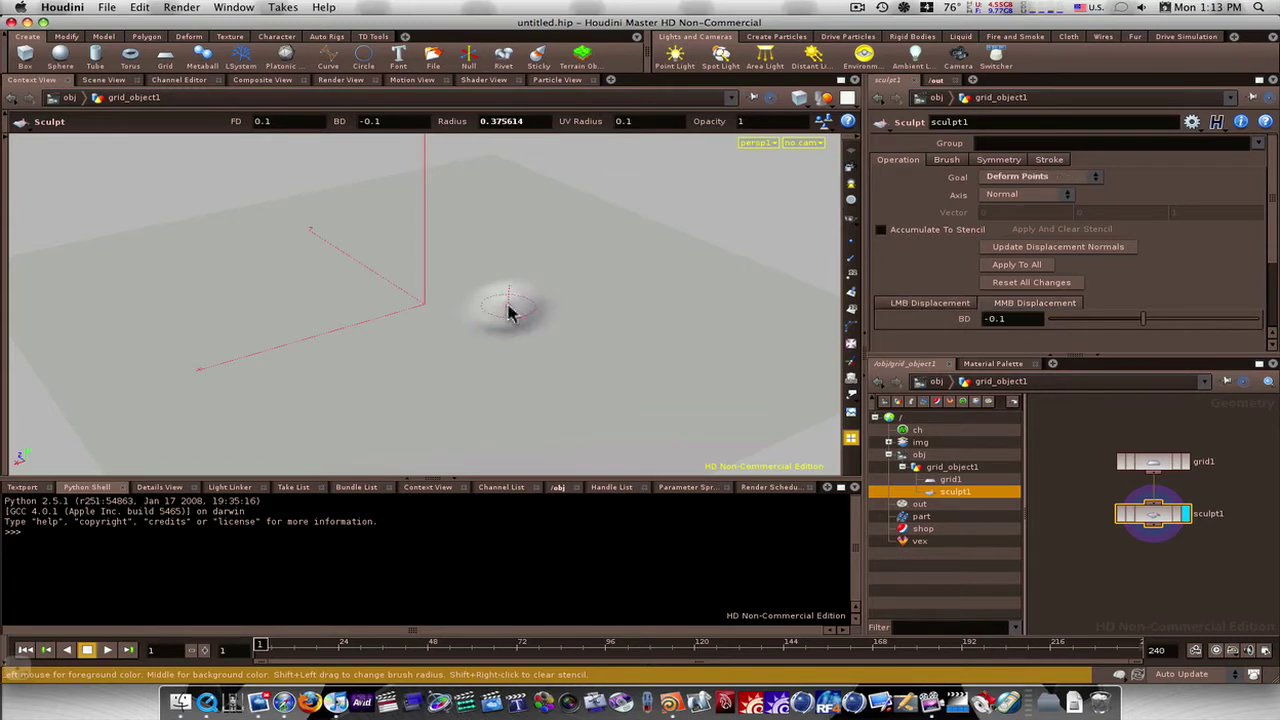
pyautogui.moveTo(511, 307); pyautogui.dragTo(507, 312)
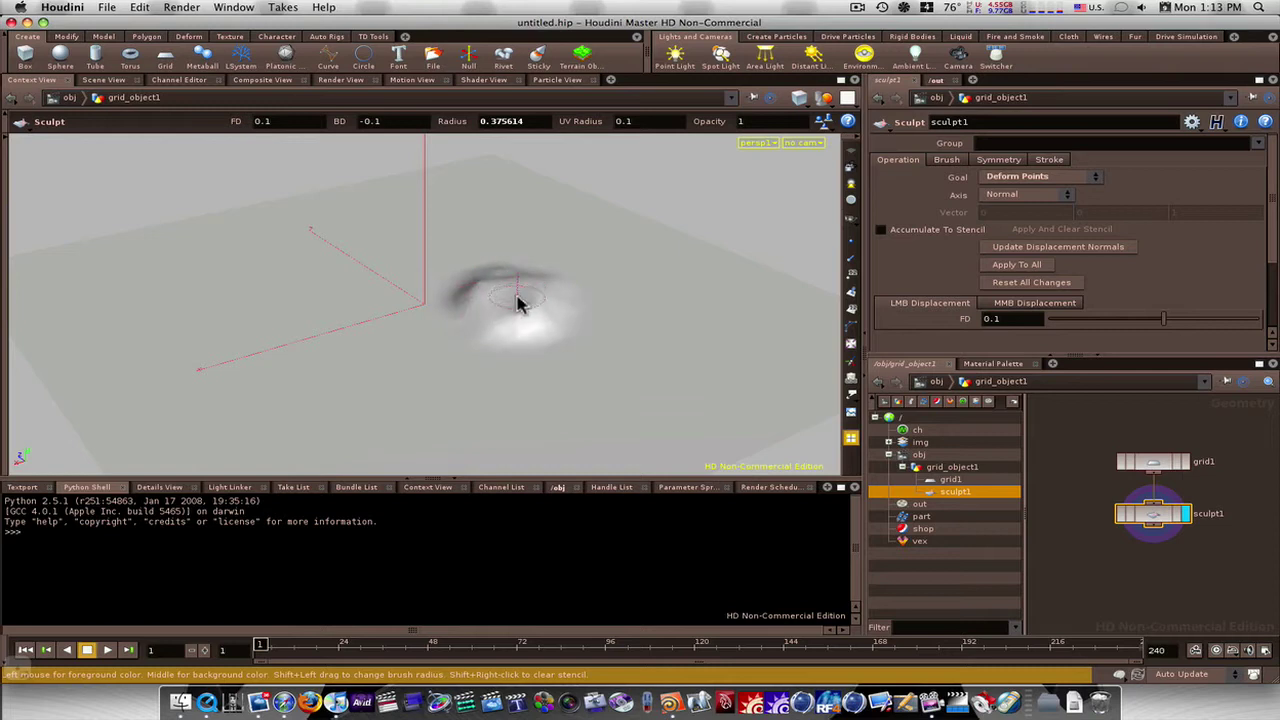
pyautogui.moveTo(518, 304)
pyautogui.mouseDown()
pyautogui.moveTo(518, 282)
pyautogui.moveTo(531, 300)
pyautogui.moveTo(513, 277)
pyautogui.moveTo(512, 289)
pyautogui.mouseUp()
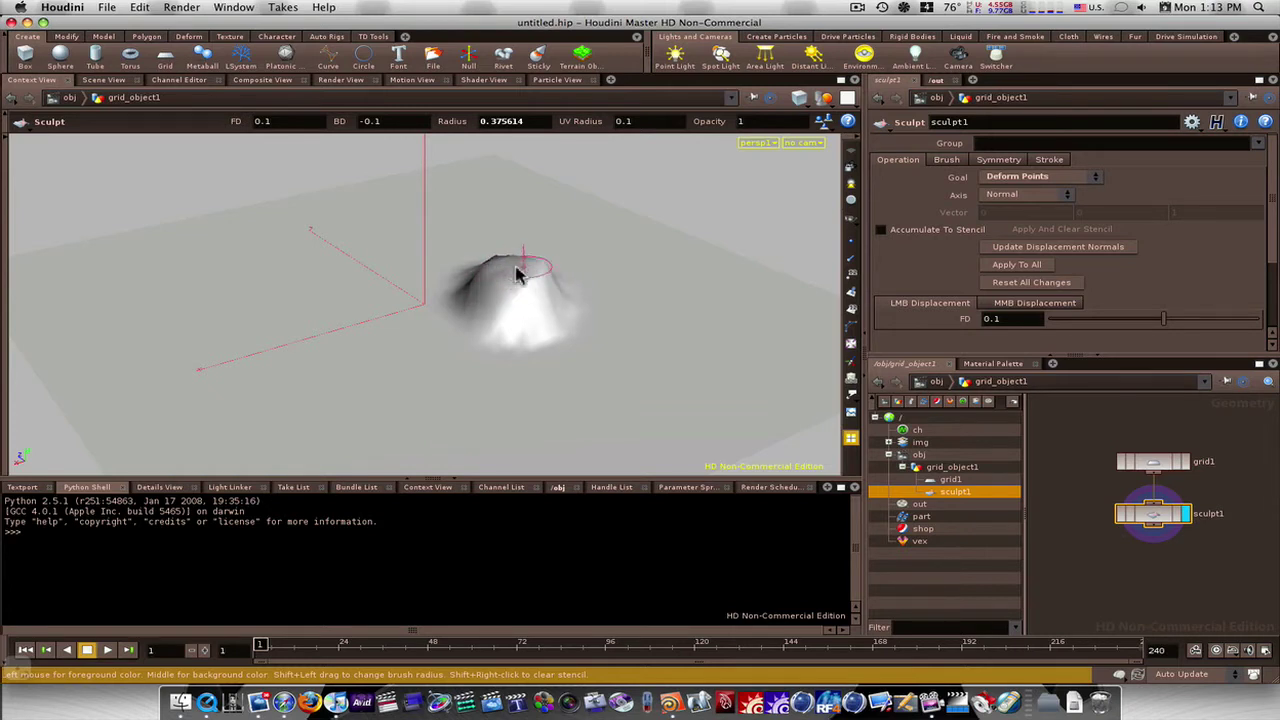
pyautogui.moveTo(493, 260)
pyautogui.mouseDown()
pyautogui.moveTo(511, 287)
pyautogui.moveTo(513, 255)
pyautogui.moveTo(607, 268)
pyautogui.moveTo(507, 275)
pyautogui.moveTo(456, 255)
pyautogui.moveTo(593, 303)
pyautogui.moveTo(701, 254)
pyautogui.moveTo(466, 286)
pyautogui.mouseUp()
pyautogui.press('Escape')
# Push a sunken ring around the central mound, checking it from low and overhead views.
pyautogui.press('Return')
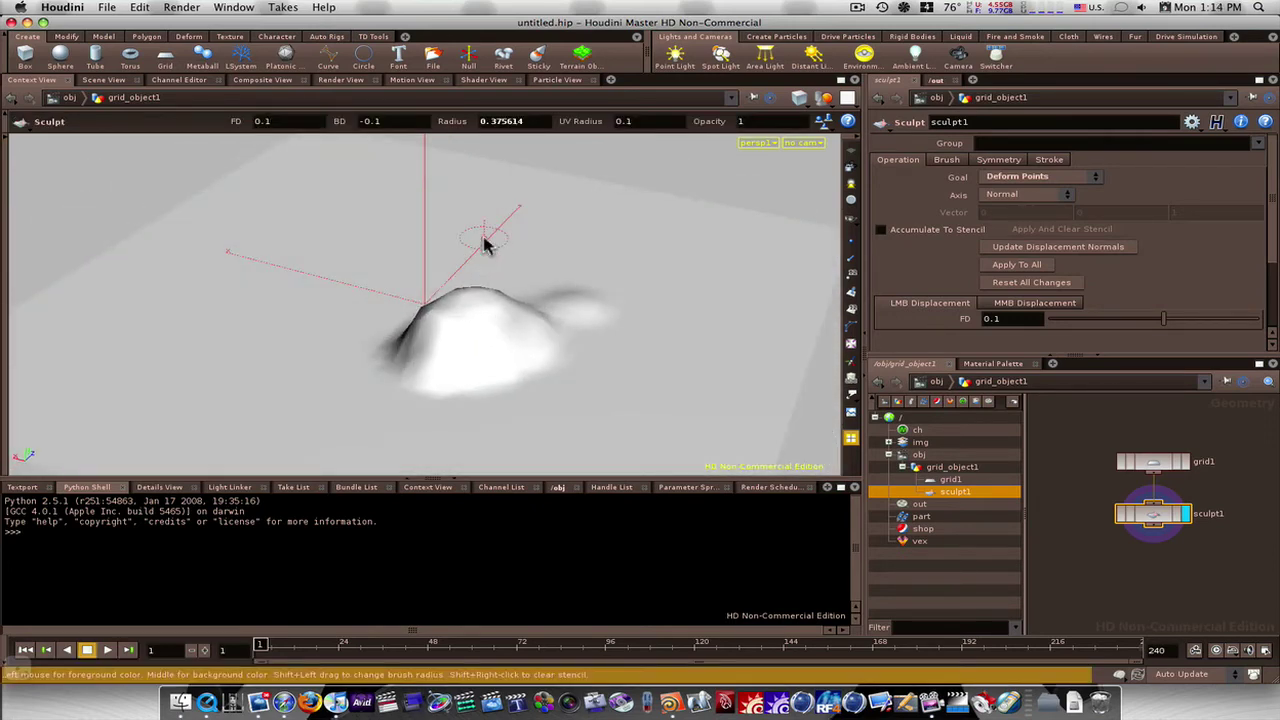
pyautogui.moveTo(484, 244)
pyautogui.mouseDown(button='middle')
pyautogui.moveTo(447, 245)
pyautogui.moveTo(427, 256)
pyautogui.moveTo(469, 242)
pyautogui.moveTo(312, 305)
pyautogui.moveTo(354, 268)
pyautogui.moveTo(302, 319)
pyautogui.moveTo(273, 385)
pyautogui.moveTo(301, 446)
pyautogui.moveTo(408, 480)
pyautogui.moveTo(580, 458)
pyautogui.moveTo(657, 420)
pyautogui.moveTo(695, 370)
pyautogui.moveTo(705, 302)
pyautogui.moveTo(680, 262)
pyautogui.moveTo(573, 228)
pyautogui.moveTo(484, 244)
pyautogui.moveTo(569, 228)
pyautogui.moveTo(664, 264)
pyautogui.moveTo(697, 318)
pyautogui.moveTo(697, 374)
pyautogui.moveTo(689, 292)
pyautogui.moveTo(685, 388)
pyautogui.moveTo(665, 423)
pyautogui.moveTo(611, 453)
pyautogui.moveTo(430, 478)
pyautogui.moveTo(370, 473)
pyautogui.moveTo(286, 397)
pyautogui.moveTo(312, 308)
pyautogui.moveTo(430, 254)
pyautogui.moveTo(583, 237)
pyautogui.moveTo(639, 256)
pyautogui.moveTo(682, 298)
pyautogui.moveTo(638, 259)
pyautogui.moveTo(504, 231)
pyautogui.moveTo(370, 287)
pyautogui.moveTo(294, 372)
pyautogui.moveTo(303, 318)
pyautogui.moveTo(283, 380)
pyautogui.moveTo(314, 448)
pyautogui.moveTo(277, 429)
pyautogui.moveTo(313, 459)
pyautogui.moveTo(420, 466)
pyautogui.moveTo(586, 457)
pyautogui.moveTo(666, 434)
pyautogui.moveTo(685, 400)
pyautogui.moveTo(694, 294)
pyautogui.moveTo(651, 263)
pyautogui.moveTo(677, 300)
pyautogui.moveTo(685, 283)
pyautogui.moveTo(583, 251)
pyautogui.moveTo(366, 277)
pyautogui.moveTo(277, 377)
pyautogui.moveTo(329, 463)
pyautogui.moveTo(526, 471)
pyautogui.moveTo(694, 374)
pyautogui.moveTo(680, 300)
pyautogui.moveTo(629, 251)
pyautogui.moveTo(443, 257)
pyautogui.moveTo(313, 338)
pyautogui.moveTo(294, 434)
pyautogui.moveTo(286, 423)
pyautogui.moveTo(432, 490)
pyautogui.moveTo(580, 457)
pyautogui.moveTo(690, 384)
pyautogui.moveTo(651, 277)
pyautogui.moveTo(634, 303)
pyautogui.mouseUp(button='middle')
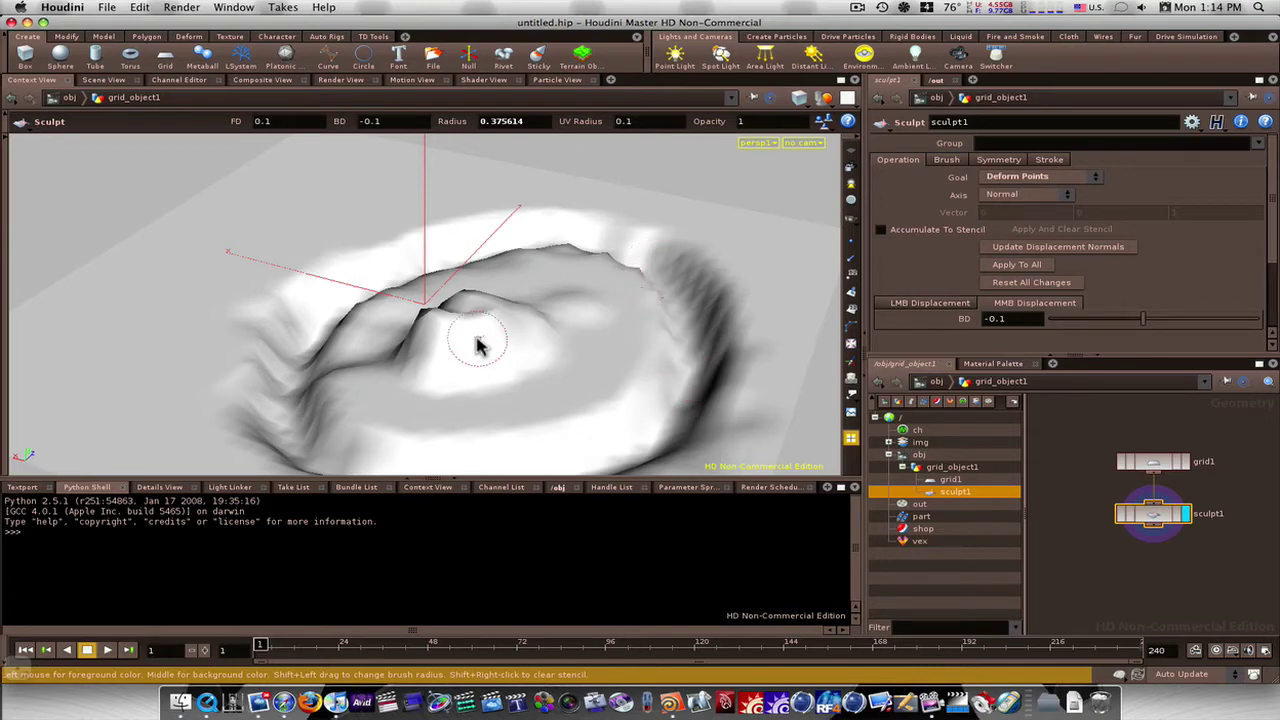
pyautogui.press('Escape')
pyautogui.moveTo(432, 304)
pyautogui.mouseDown()
pyautogui.moveTo(583, 300)
pyautogui.moveTo(660, 263)
pyautogui.moveTo(706, 277)
pyautogui.moveTo(688, 312)
pyautogui.moveTo(586, 323)
pyautogui.mouseUp()
pyautogui.press('Return')
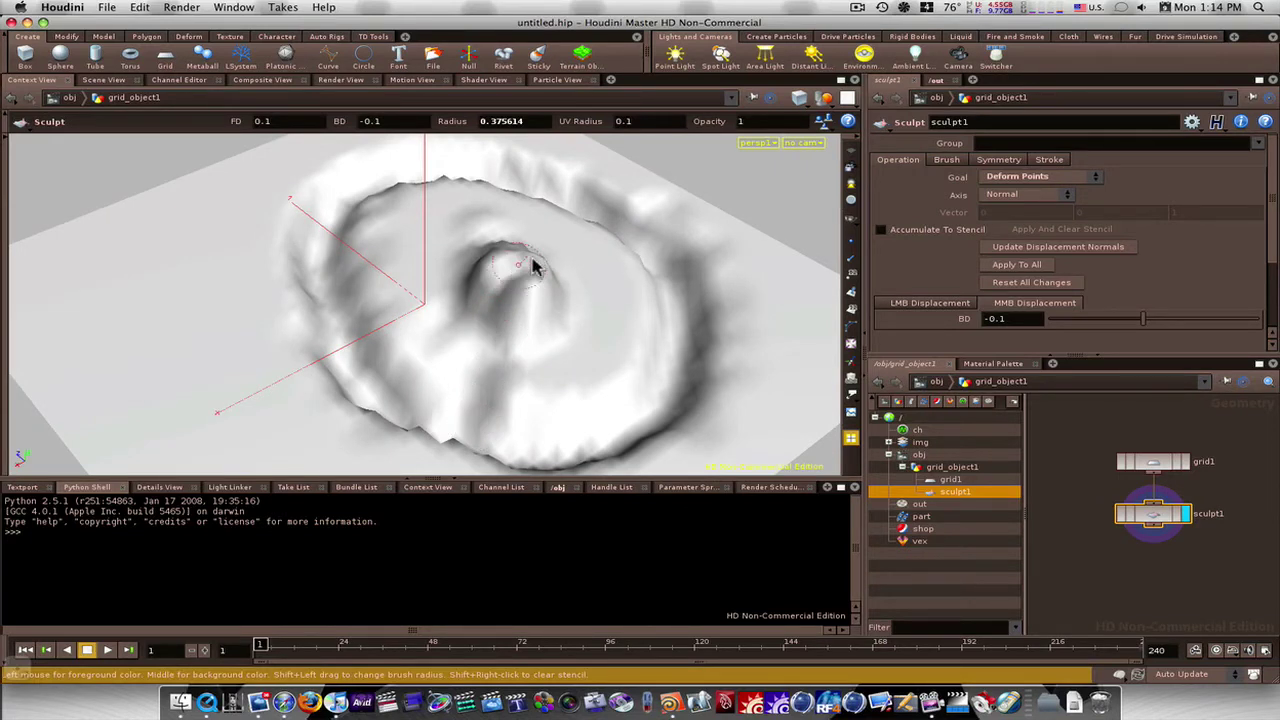
pyautogui.press('Escape')
pyautogui.moveTo(686, 271)
pyautogui.mouseDown()
pyautogui.moveTo(500, 271)
pyautogui.moveTo(140, 213)
pyautogui.moveTo(371, 211)
pyautogui.moveTo(197, 225)
pyautogui.mouseUp()
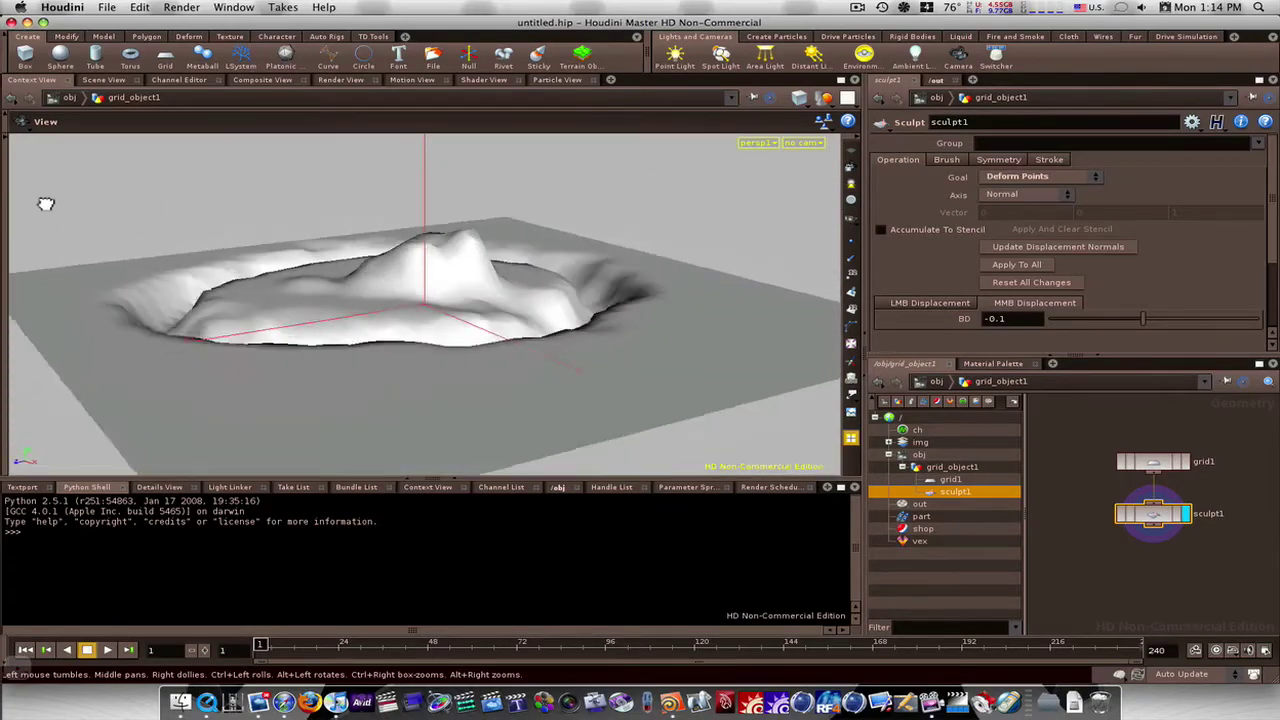
pyautogui.moveTo(306, 235)
pyautogui.mouseDown()
pyautogui.moveTo(659, 234)
pyautogui.moveTo(434, 263)
pyautogui.moveTo(228, 221)
pyautogui.mouseUp()
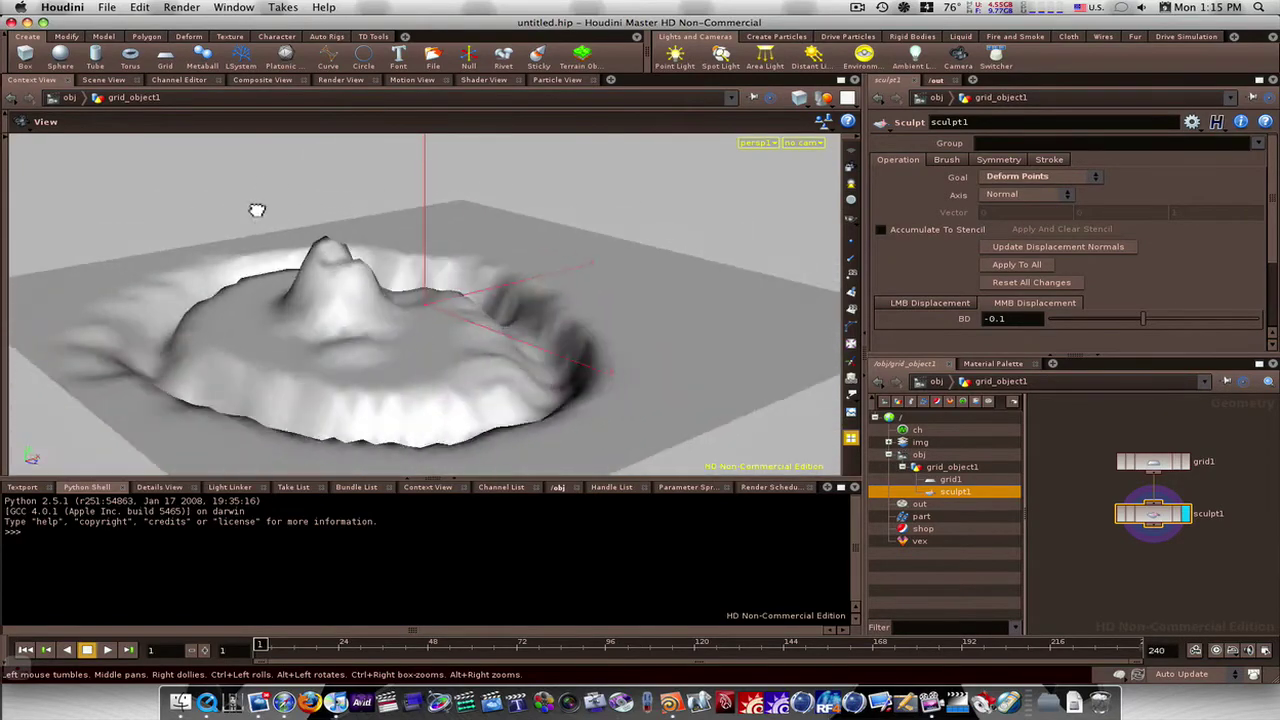
pyautogui.moveTo(73, 218); pyautogui.dragTo(326, 237)
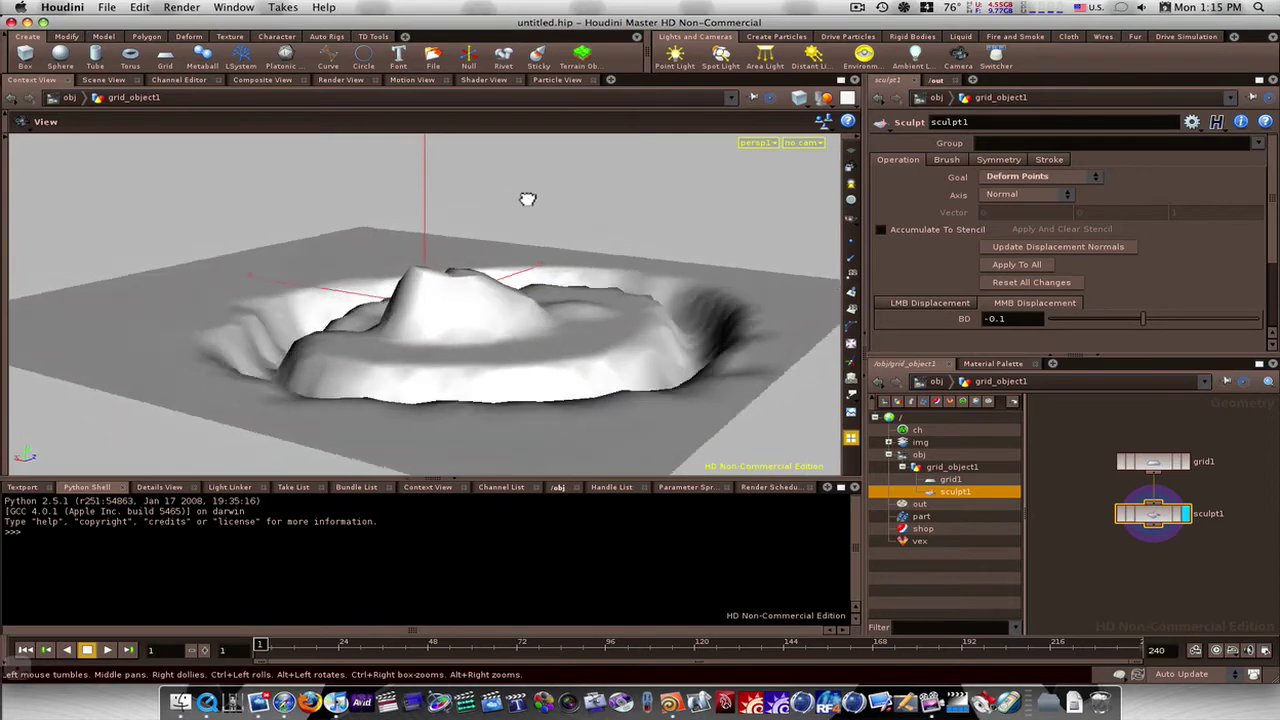
pyautogui.moveTo(345, 203)
pyautogui.mouseDown()
pyautogui.moveTo(400, 220)
pyautogui.moveTo(378, 238)
pyautogui.mouseUp()
pyautogui.moveTo(265, 221)
pyautogui.mouseDown()
pyautogui.moveTo(286, 143)
pyautogui.moveTo(234, 210)
pyautogui.moveTo(326, 206)
pyautogui.moveTo(323, 217)
pyautogui.moveTo(203, 209)
pyautogui.moveTo(143, 240)
pyautogui.moveTo(173, 223)
pyautogui.mouseUp()
pyautogui.press('Return')
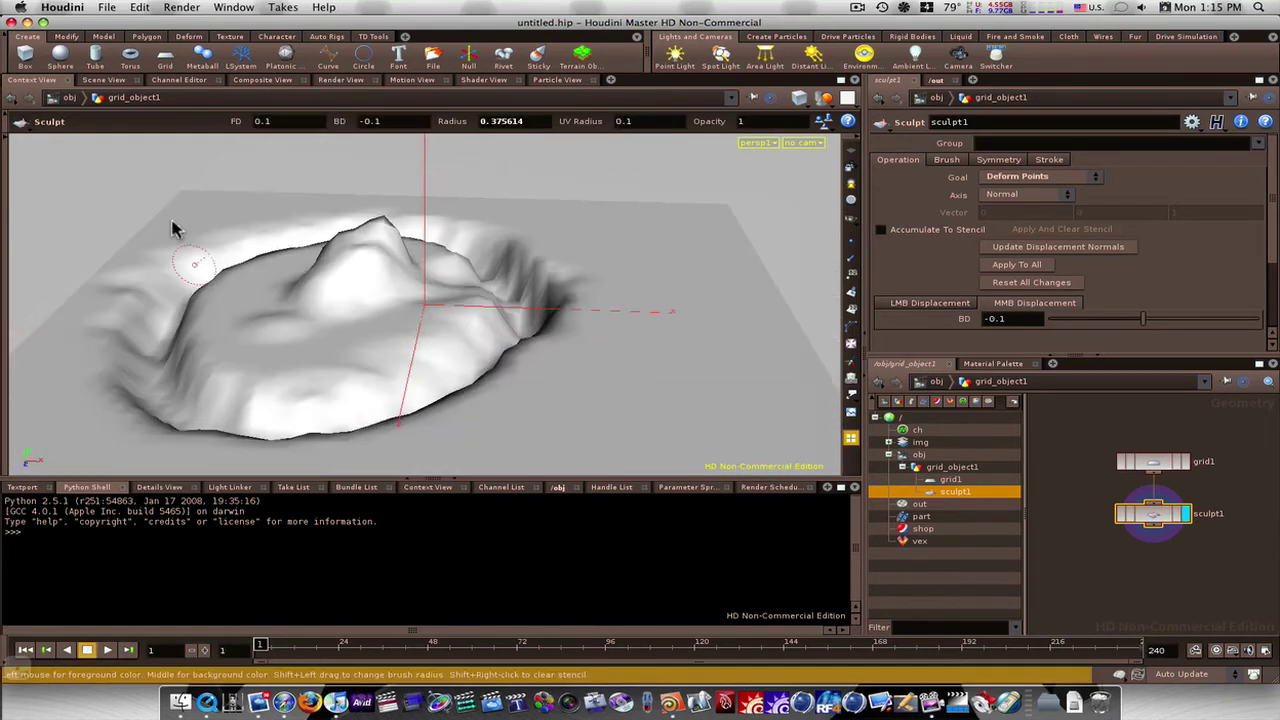
# Add a second grid and orbit to a side view of the terrain.
pyautogui.click(166, 58)
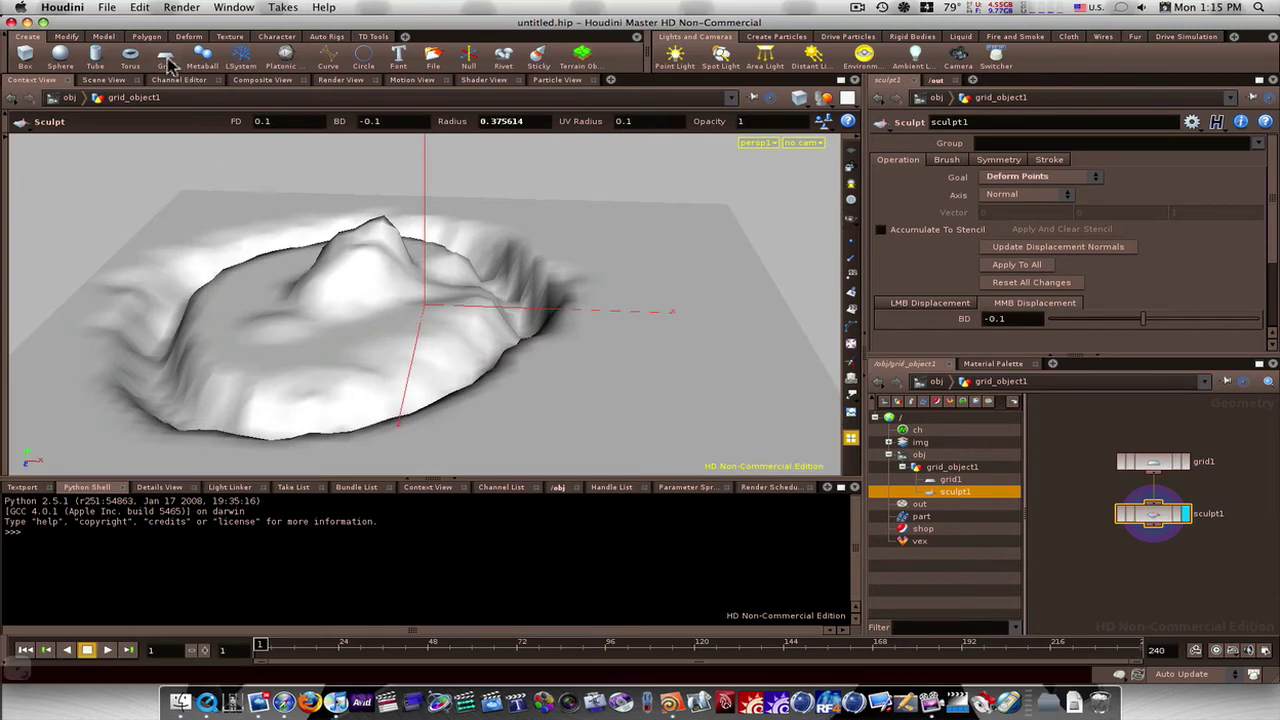
pyautogui.press('Return')
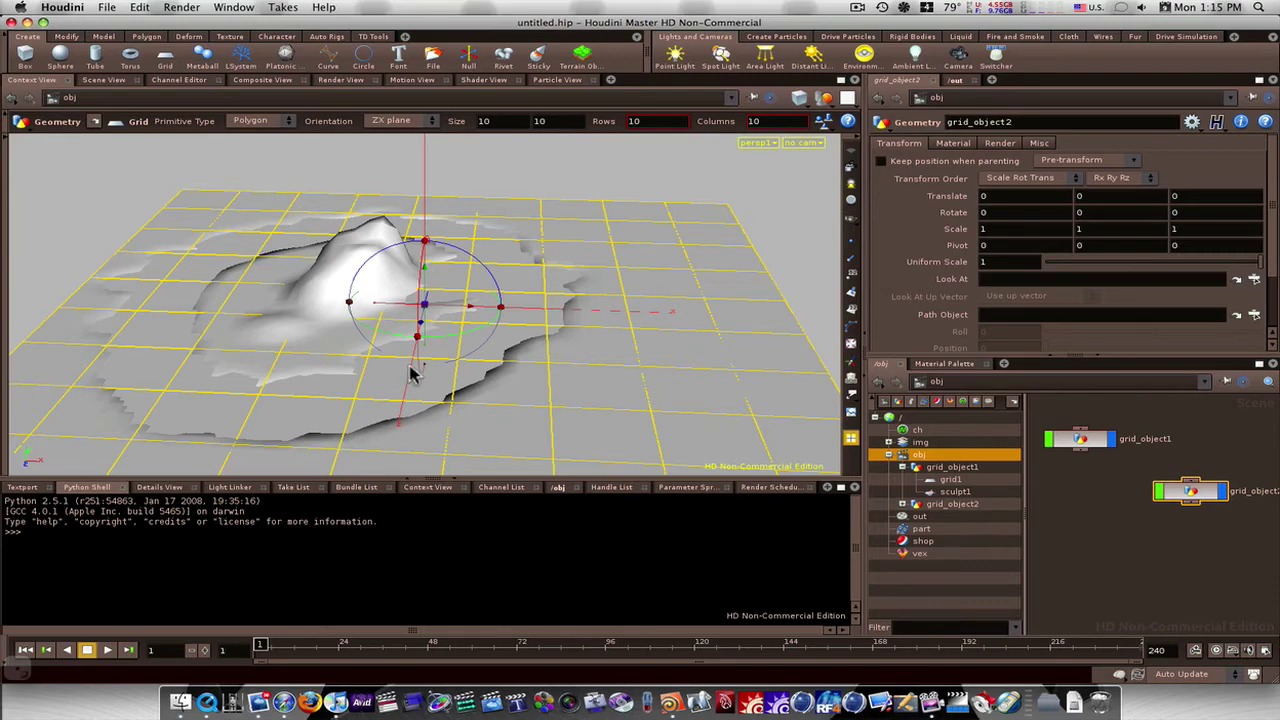
pyautogui.press('Escape')
pyautogui.moveTo(451, 386); pyautogui.dragTo(377, 389)
# Bring up the Liquid shelf tools and deselect the terrain grid.
pyautogui.press('Escape')
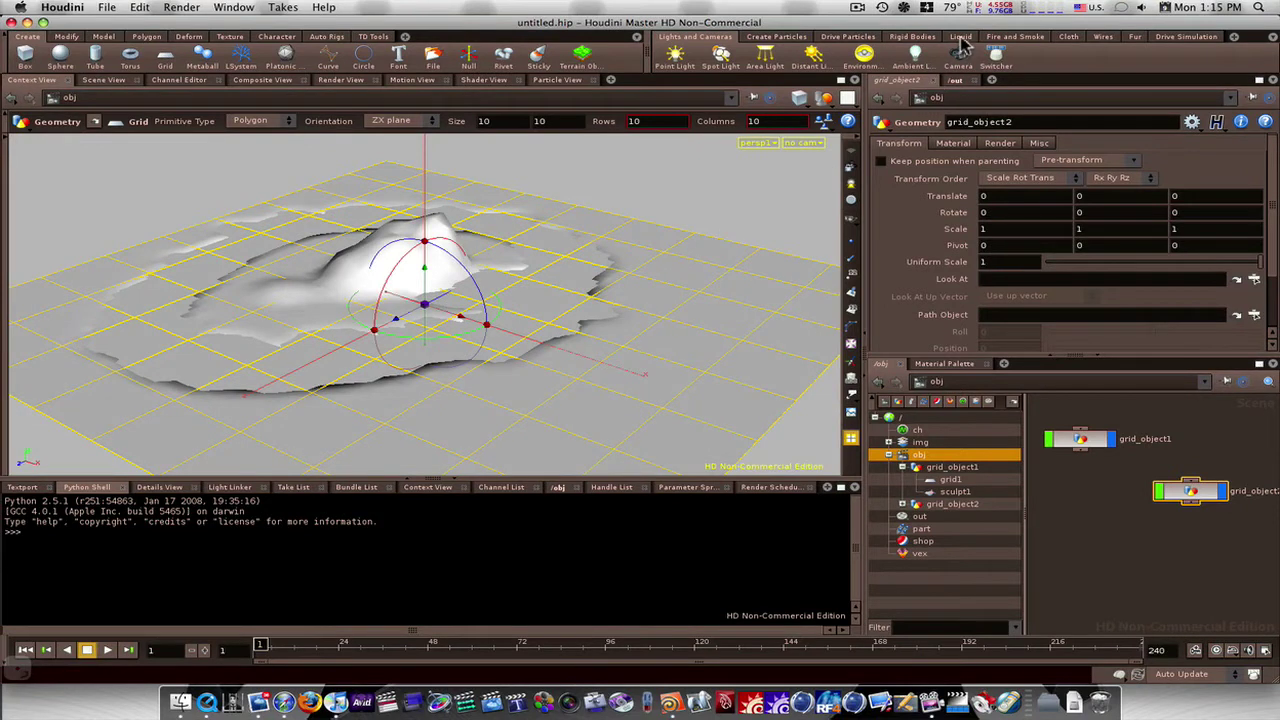
pyautogui.click(960, 37)
pyautogui.click(683, 196)
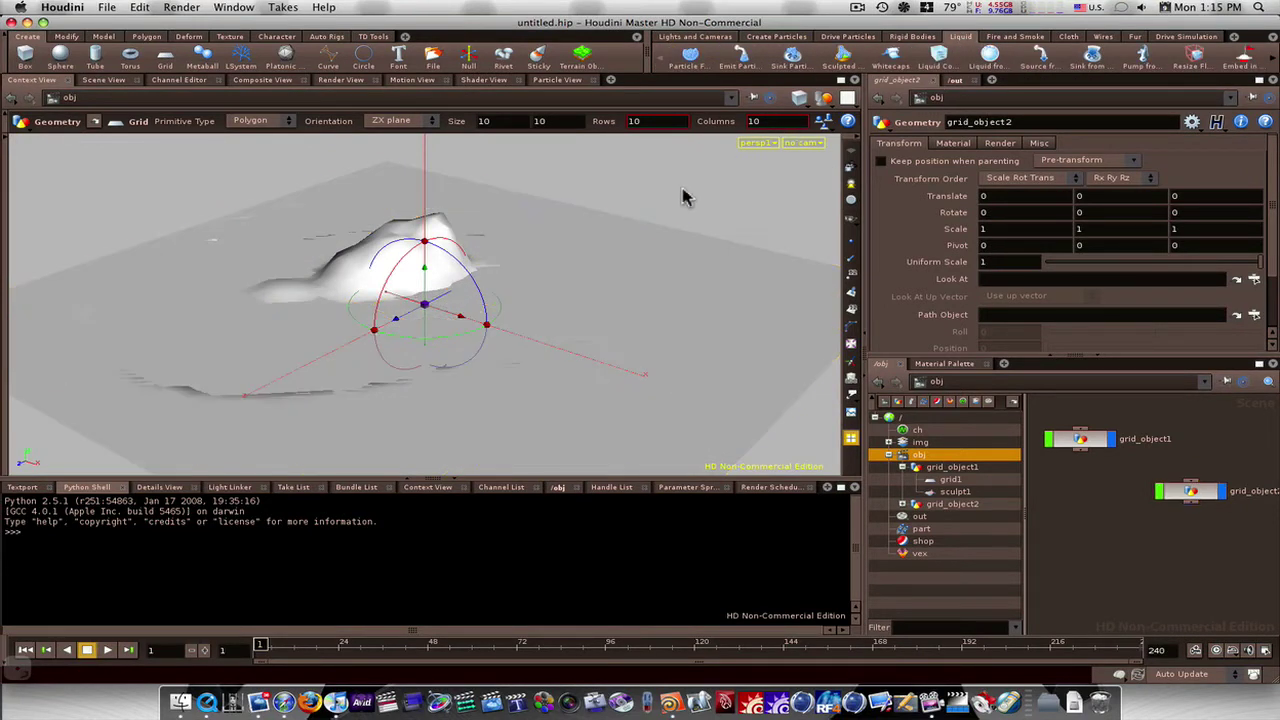
# Create a Sculpted Particle Fluid with grid_object2 as fluid surface and grid_object1 as terrain.
pyautogui.click(844, 62)
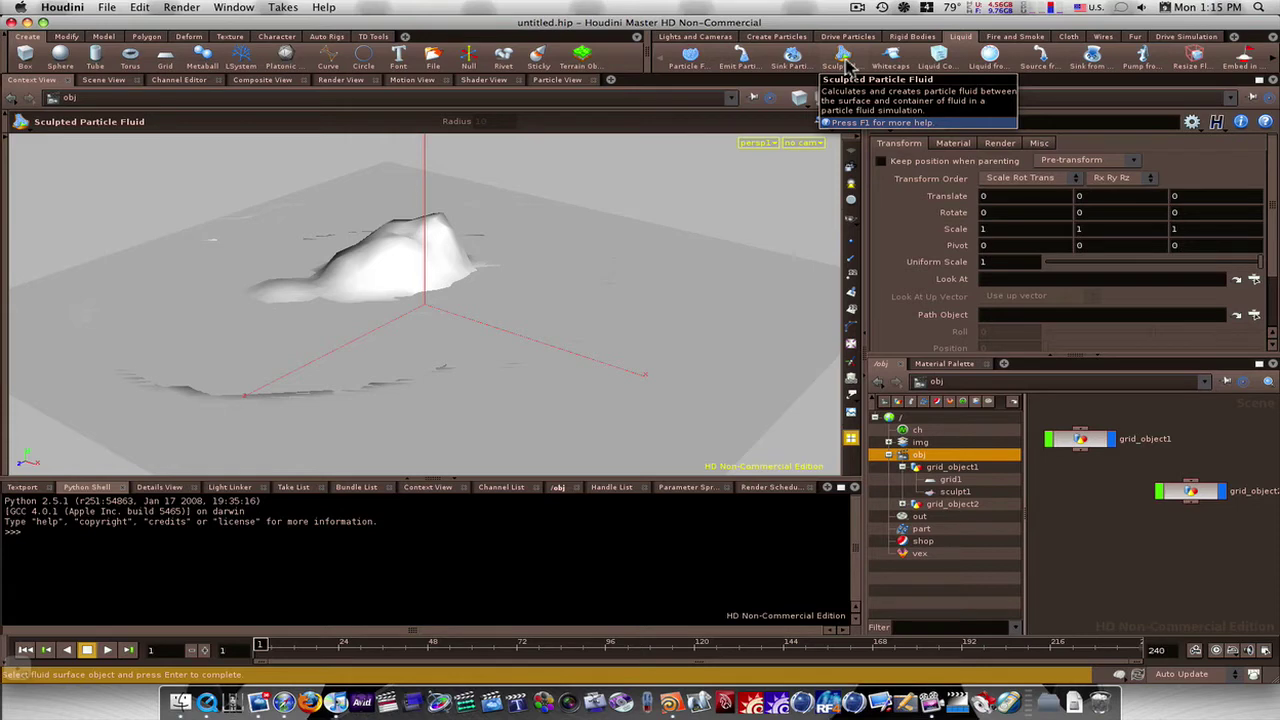
pyautogui.click(1190, 496)
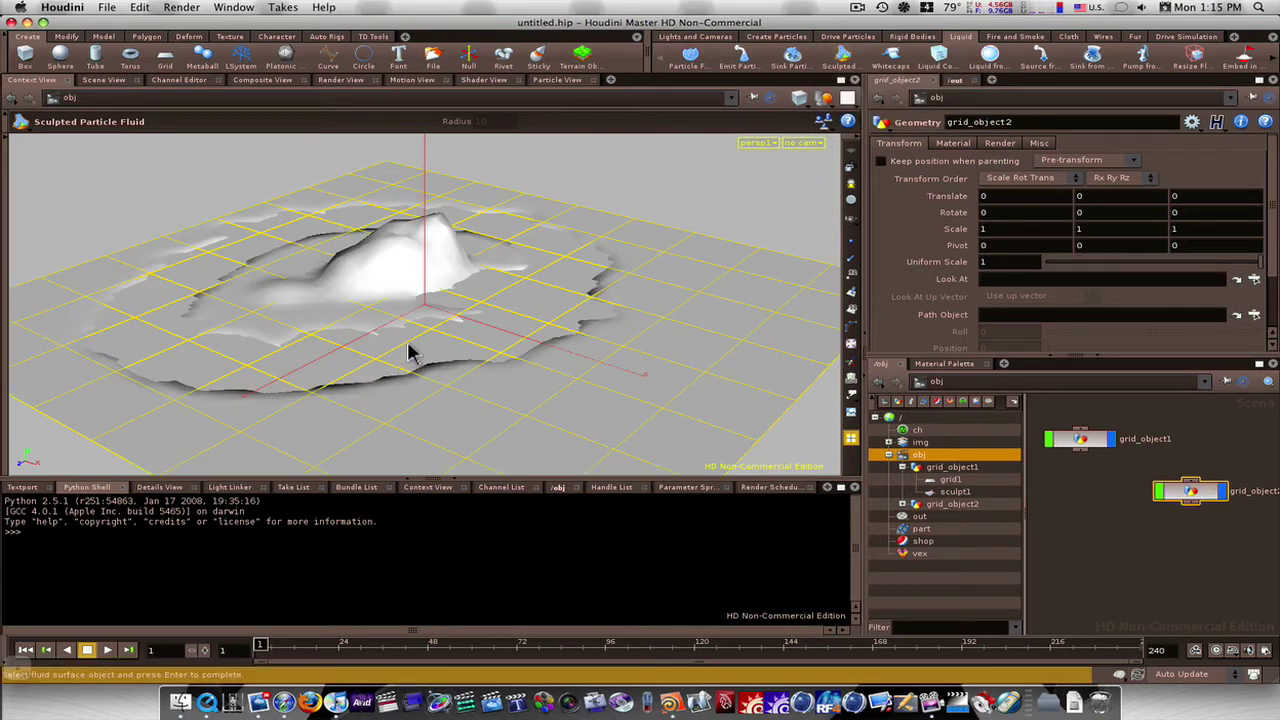
pyautogui.press('Return')
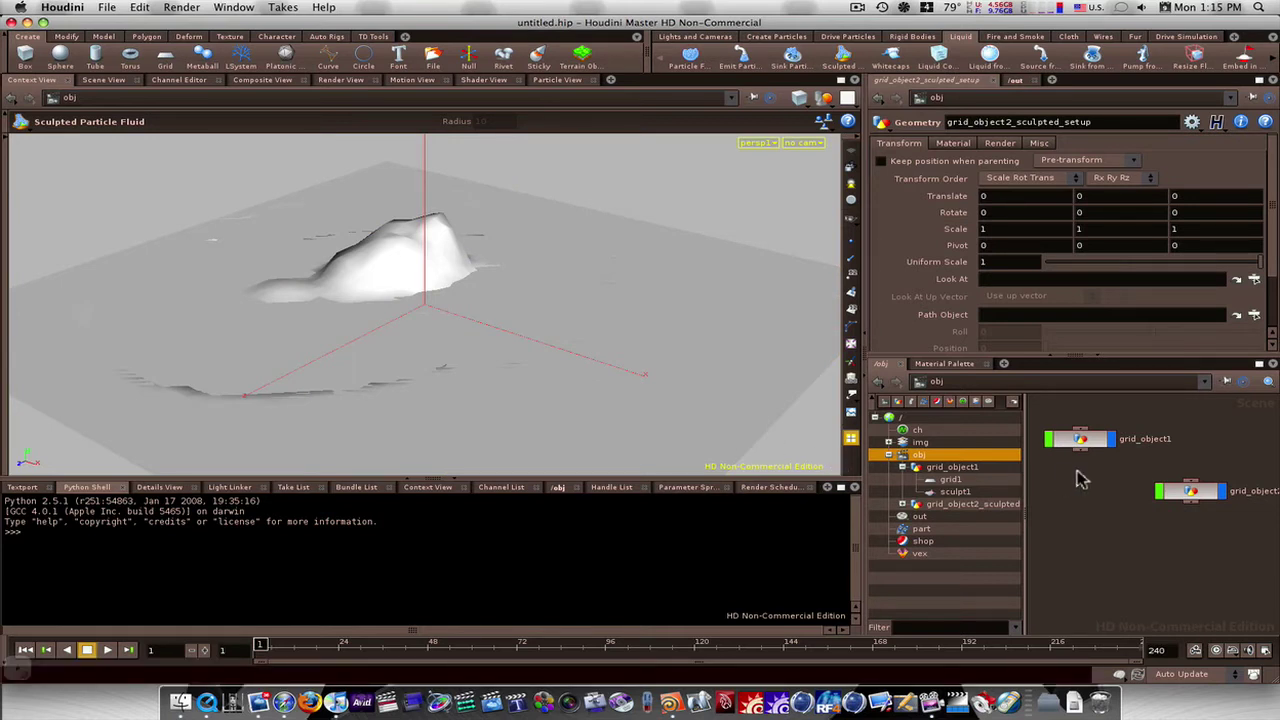
pyautogui.click(1083, 440)
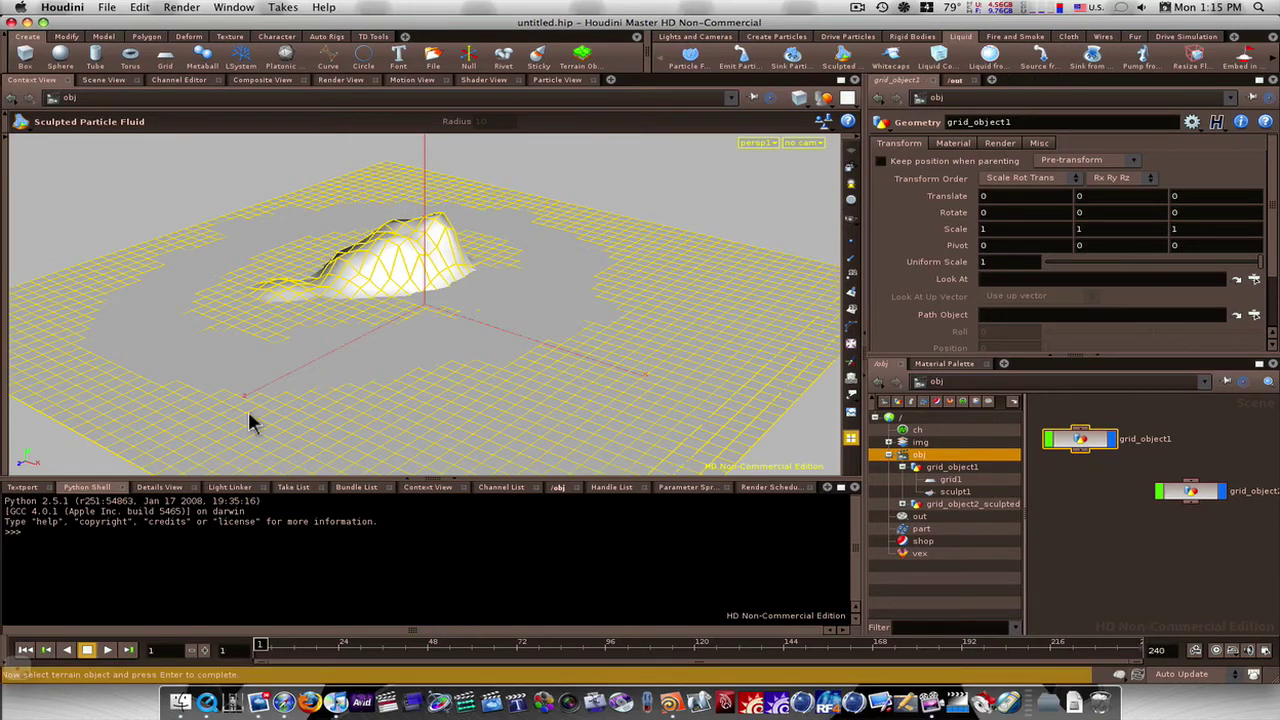
pyautogui.press('Return')
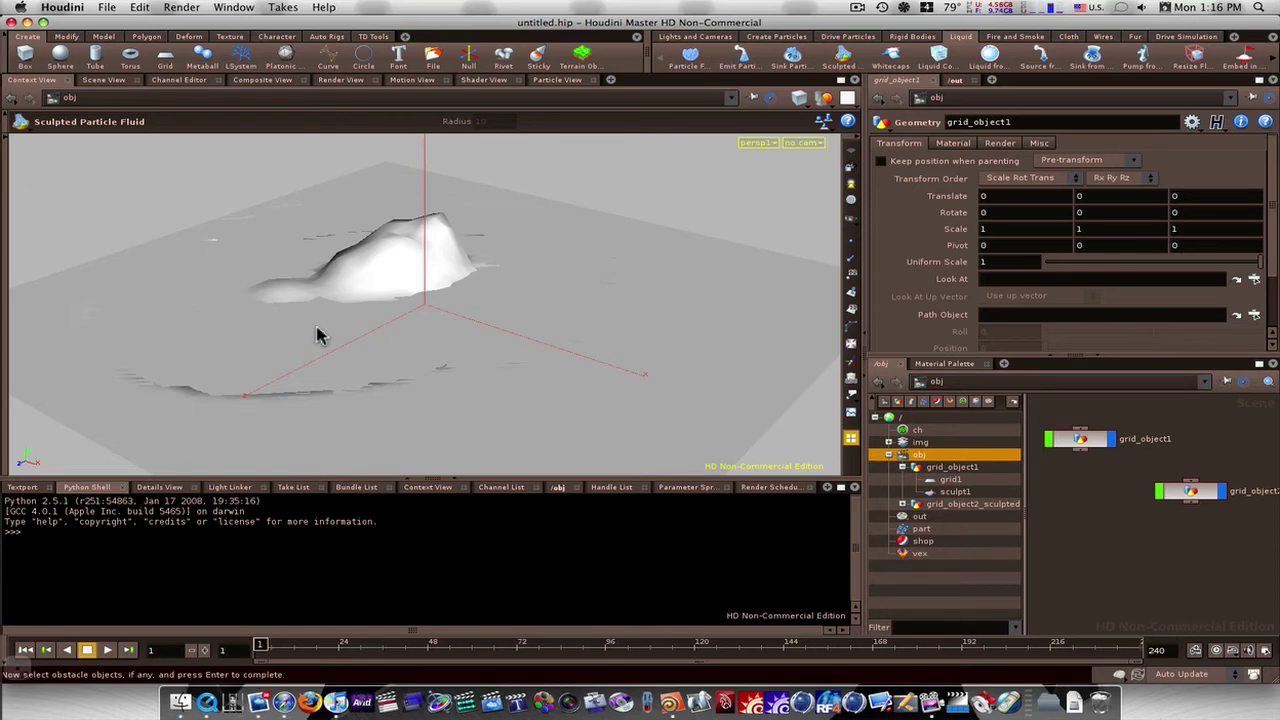
# Finish the fluid without obstacles, then play the simulation and stop at frame 35.
pyautogui.press('Return')
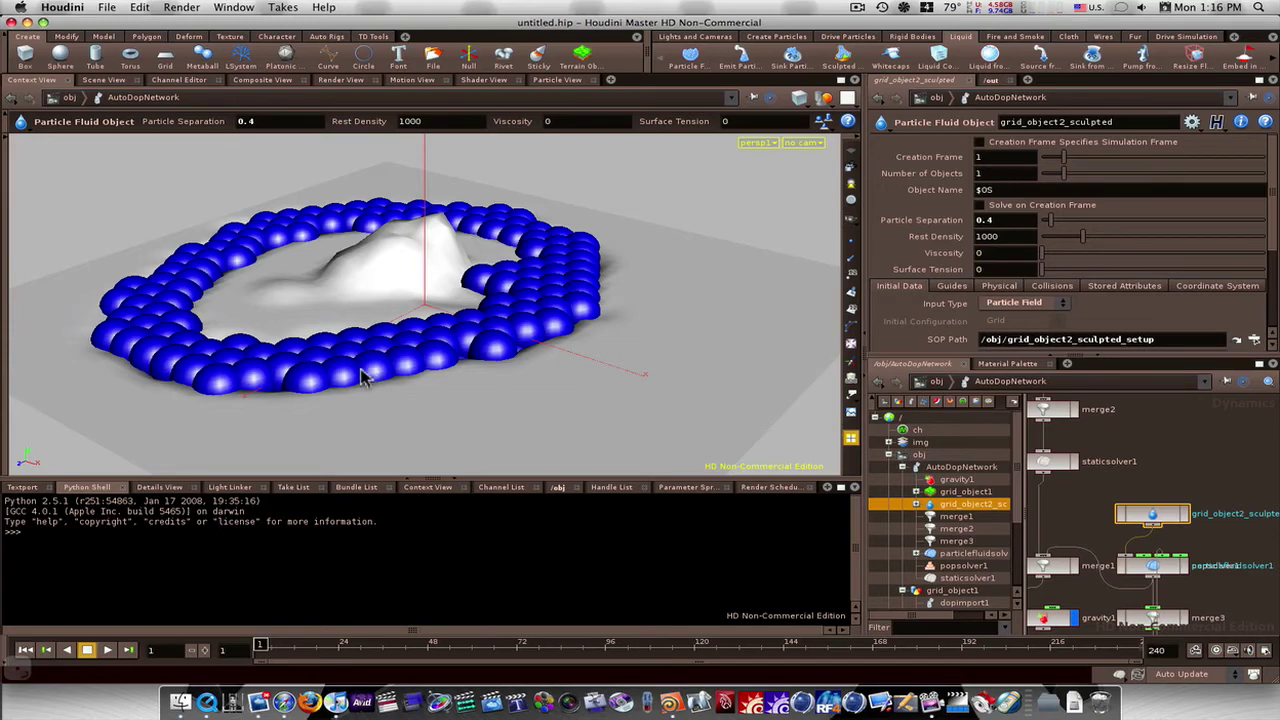
pyautogui.press('Escape')
pyautogui.moveTo(337, 314)
pyautogui.mouseDown()
pyautogui.moveTo(354, 321)
pyautogui.moveTo(427, 270)
pyautogui.moveTo(420, 282)
pyautogui.moveTo(423, 252)
pyautogui.moveTo(406, 277)
pyautogui.moveTo(429, 297)
pyautogui.moveTo(334, 298)
pyautogui.mouseUp()
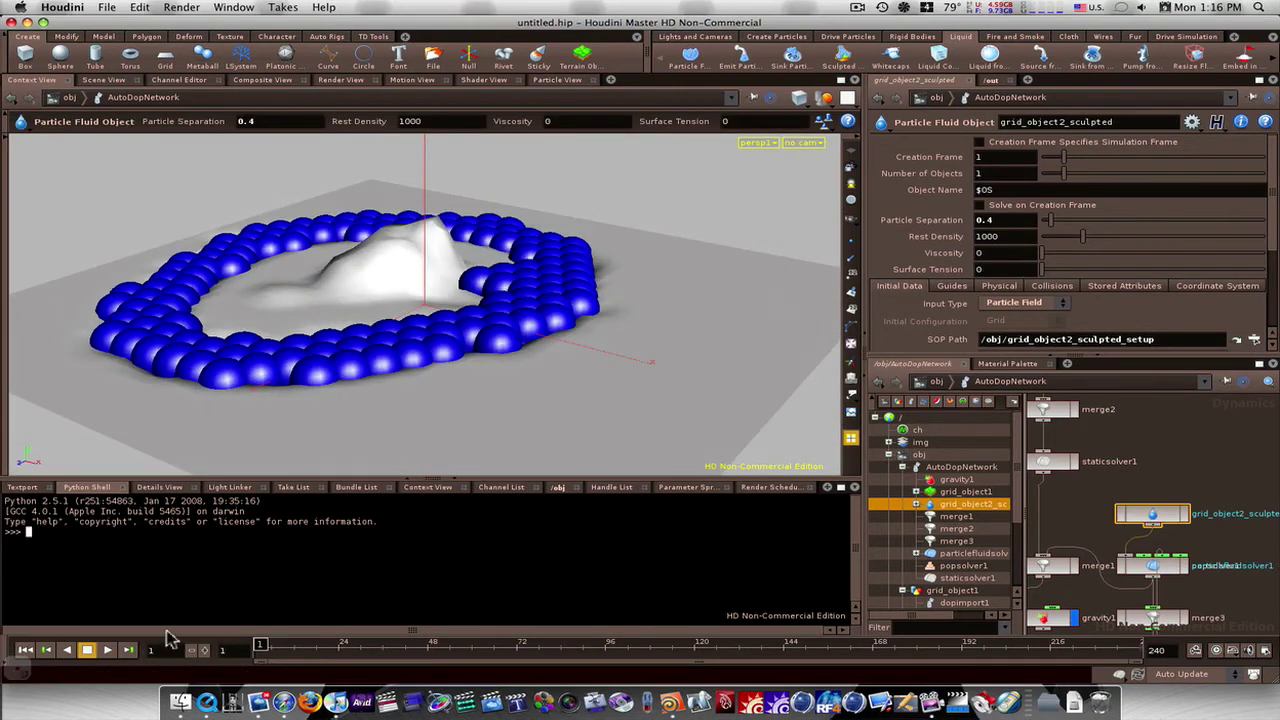
pyautogui.click(108, 651)
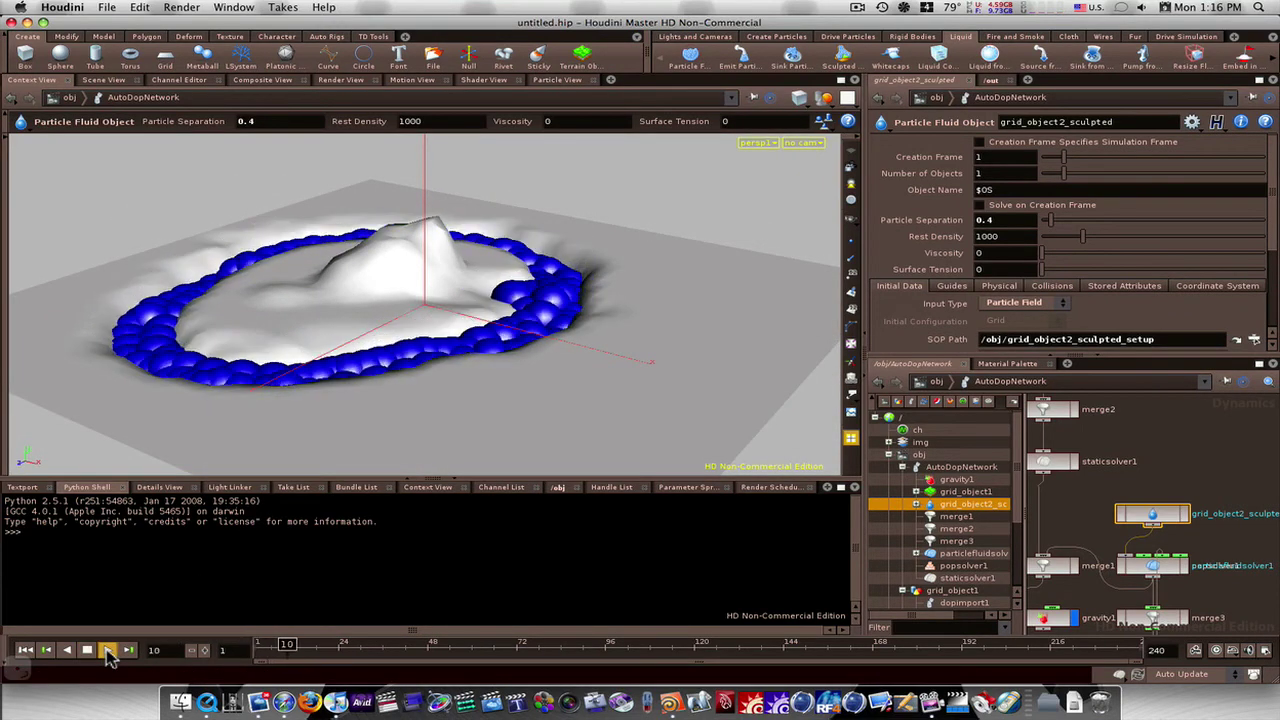
pyautogui.click(88, 651)
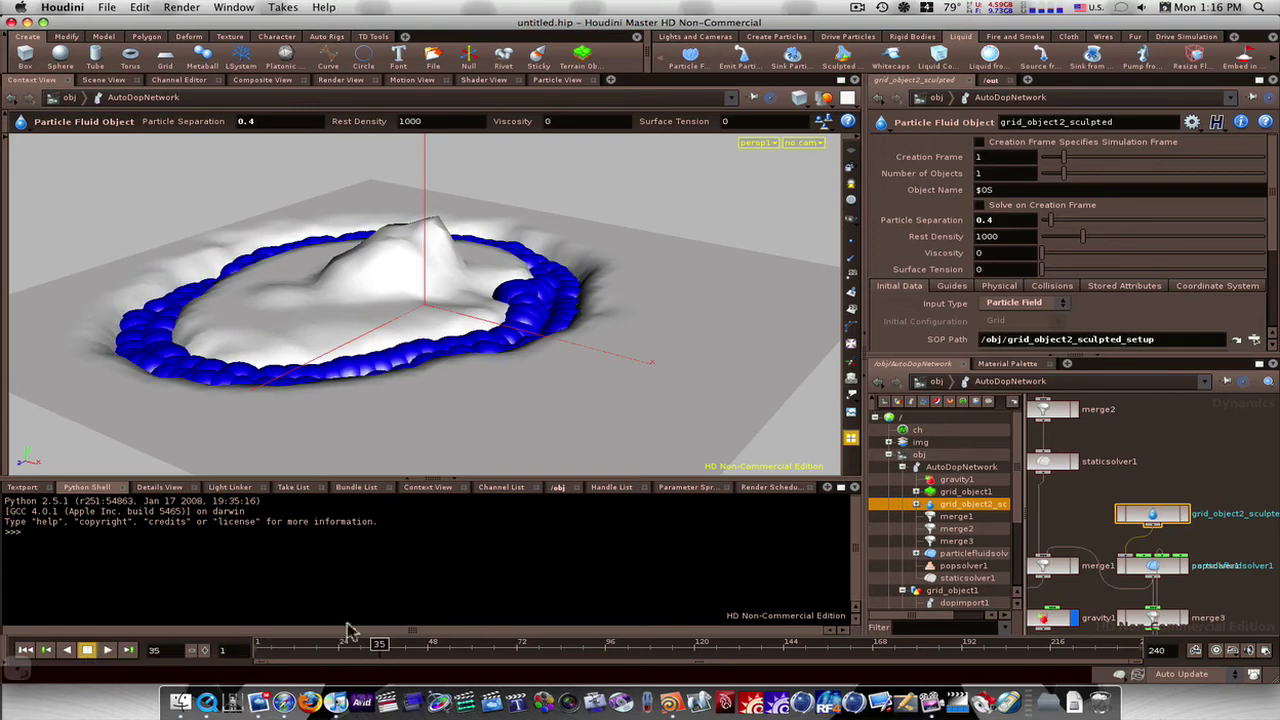
# Hide the node tree, lay out and frame the nodes, and dive into AutoDopNetwork.
pyautogui.press('t')
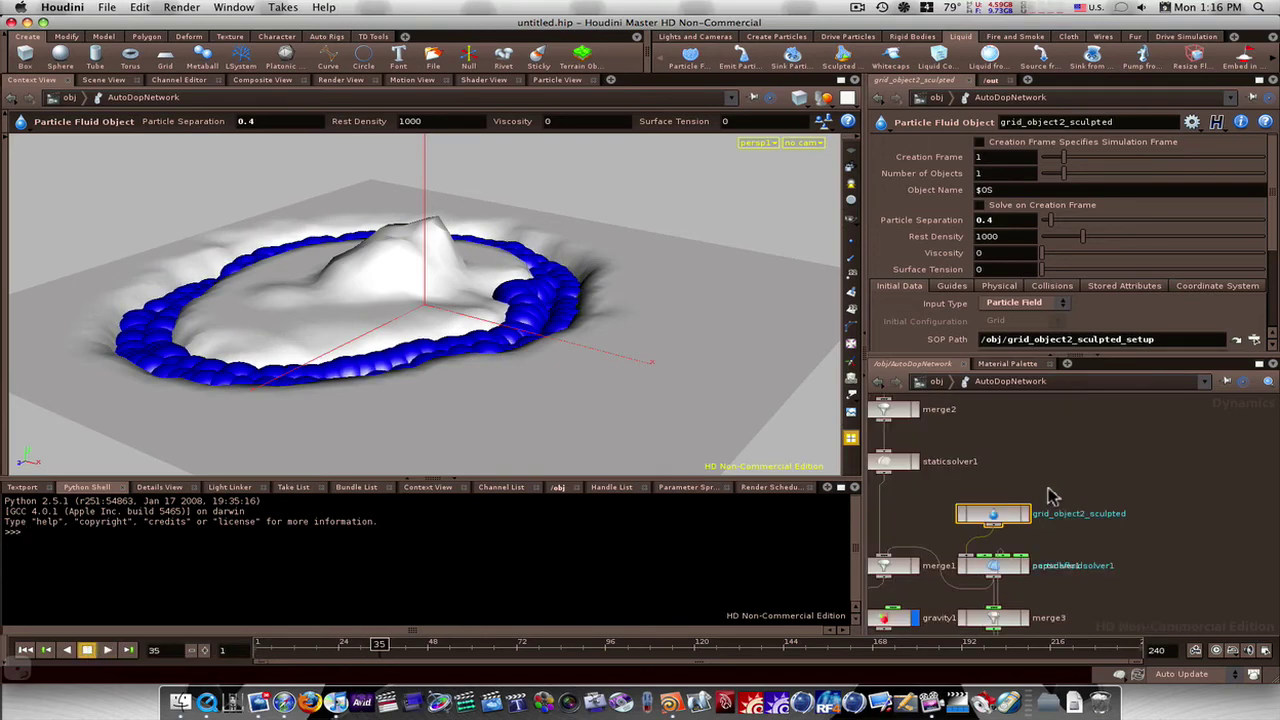
pyautogui.press('l')
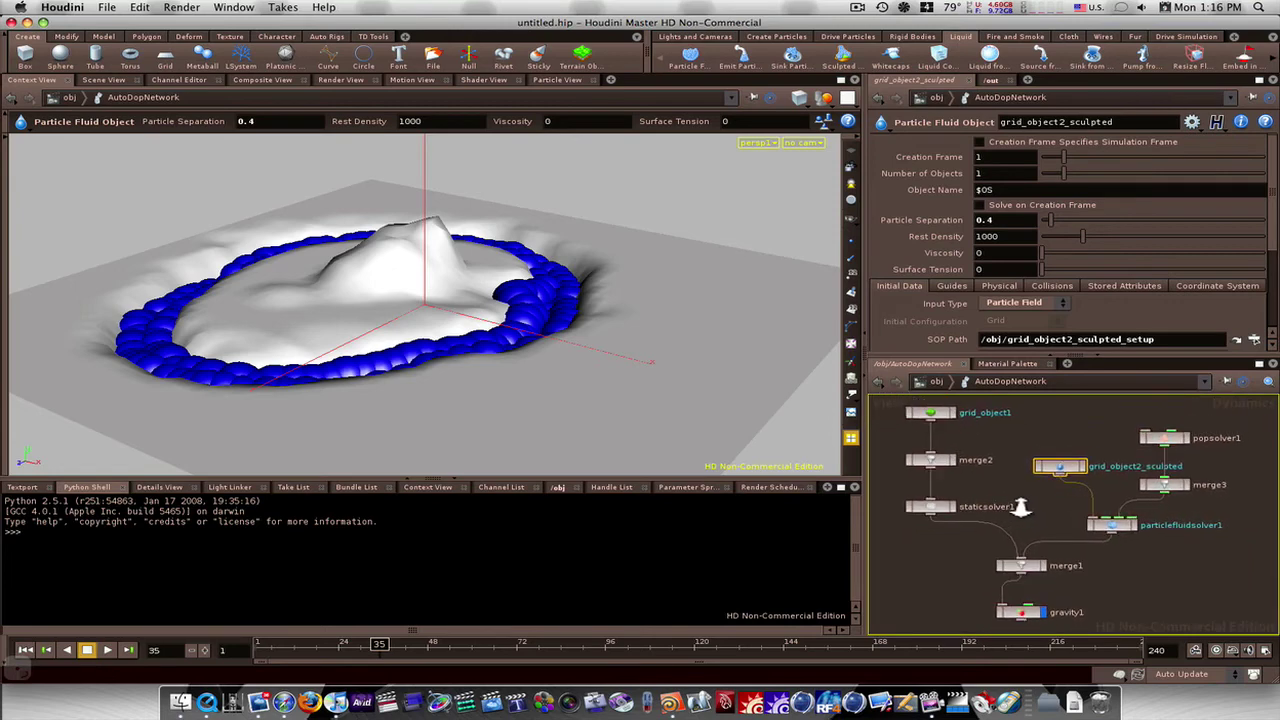
pyautogui.click(935, 383)
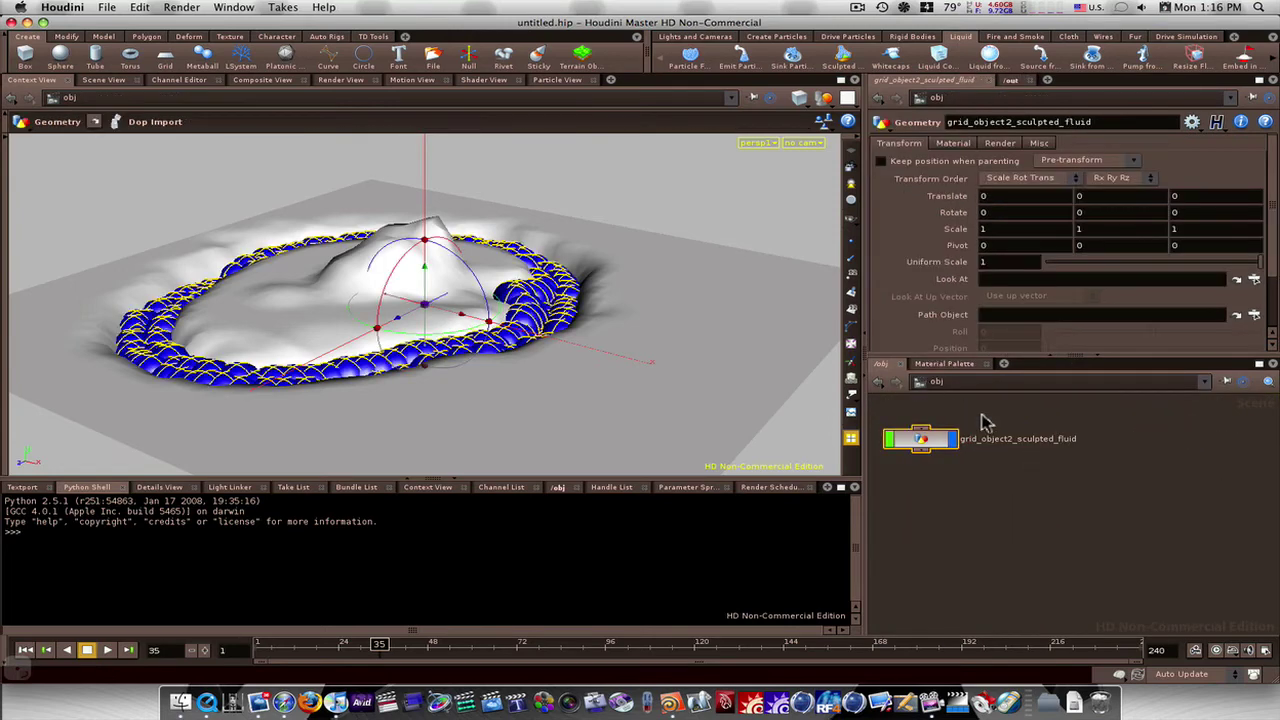
pyautogui.press('h')
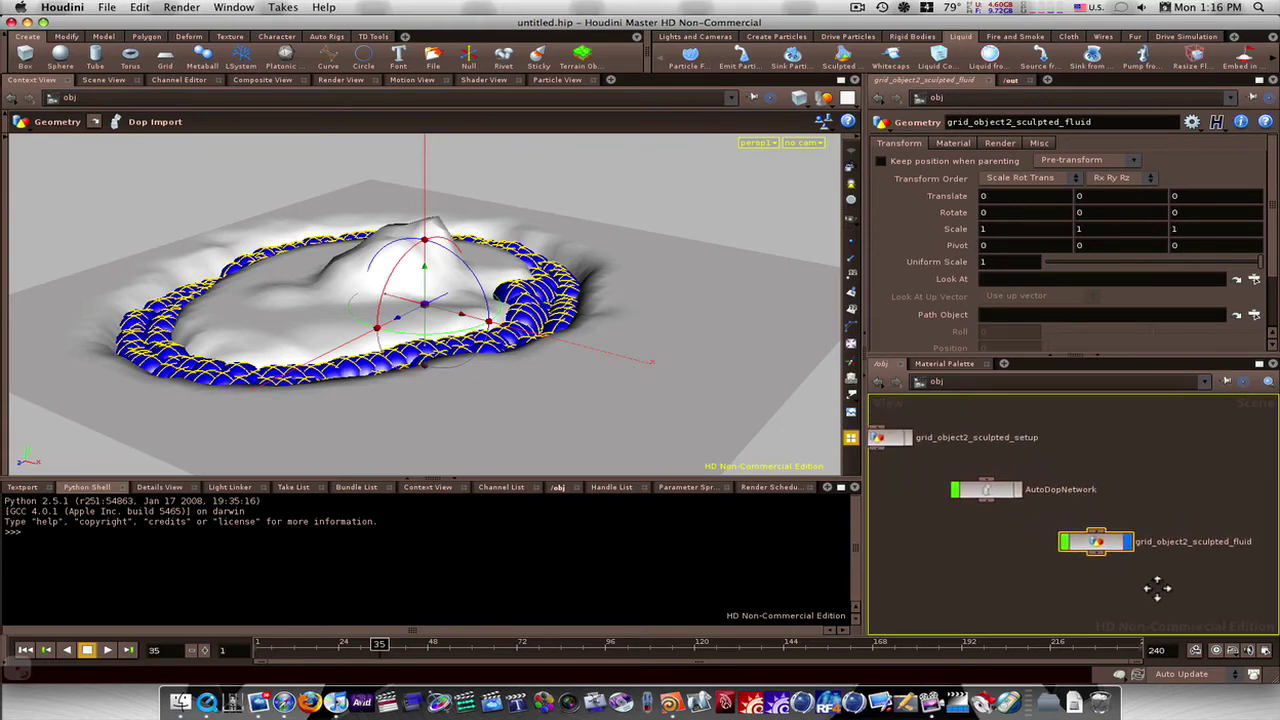
pyautogui.doubleClick(993, 497)
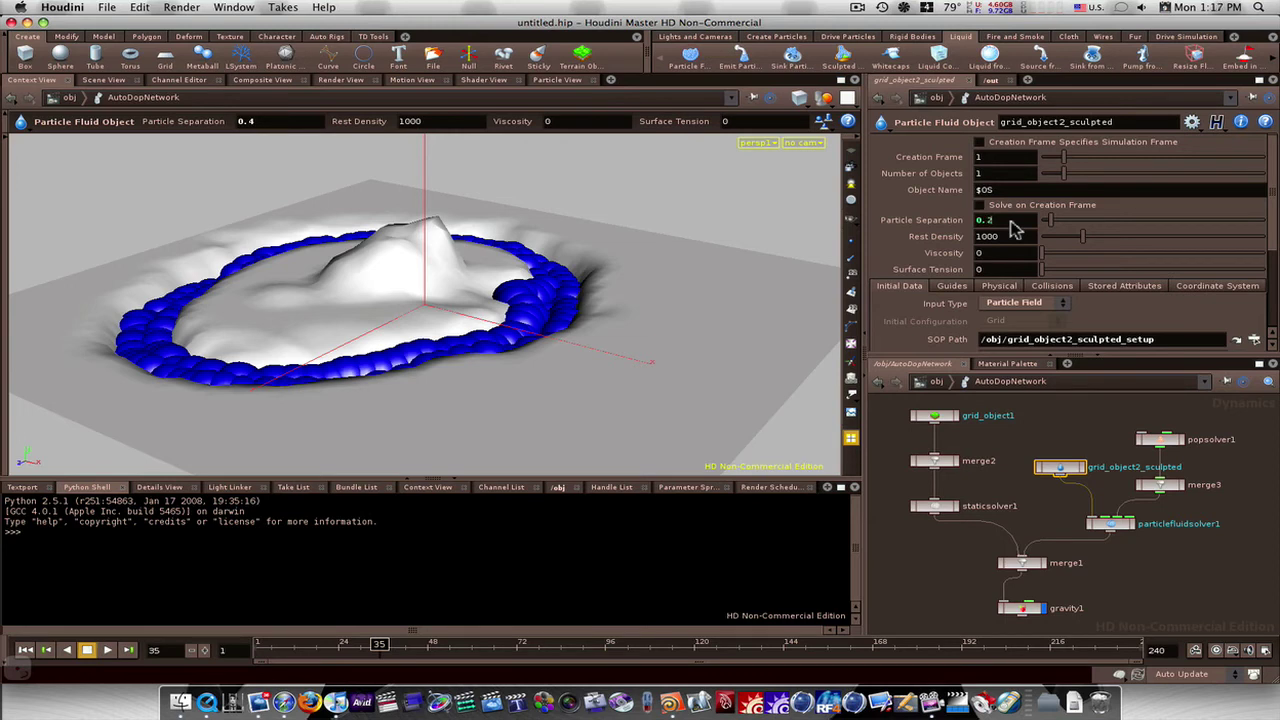
# Enter grid_object2_sculpted_fluid and set the display flag on particlefluidsurface1.
pyautogui.click(934, 384)
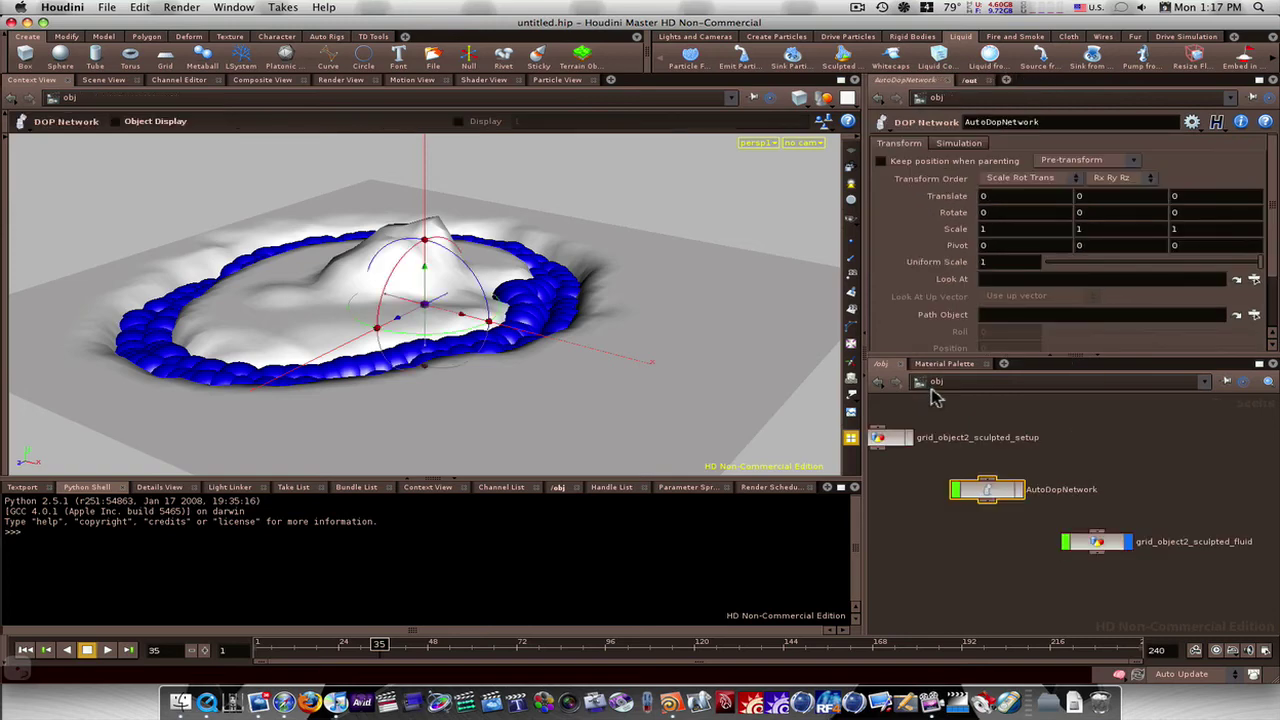
pyautogui.doubleClick(1094, 543)
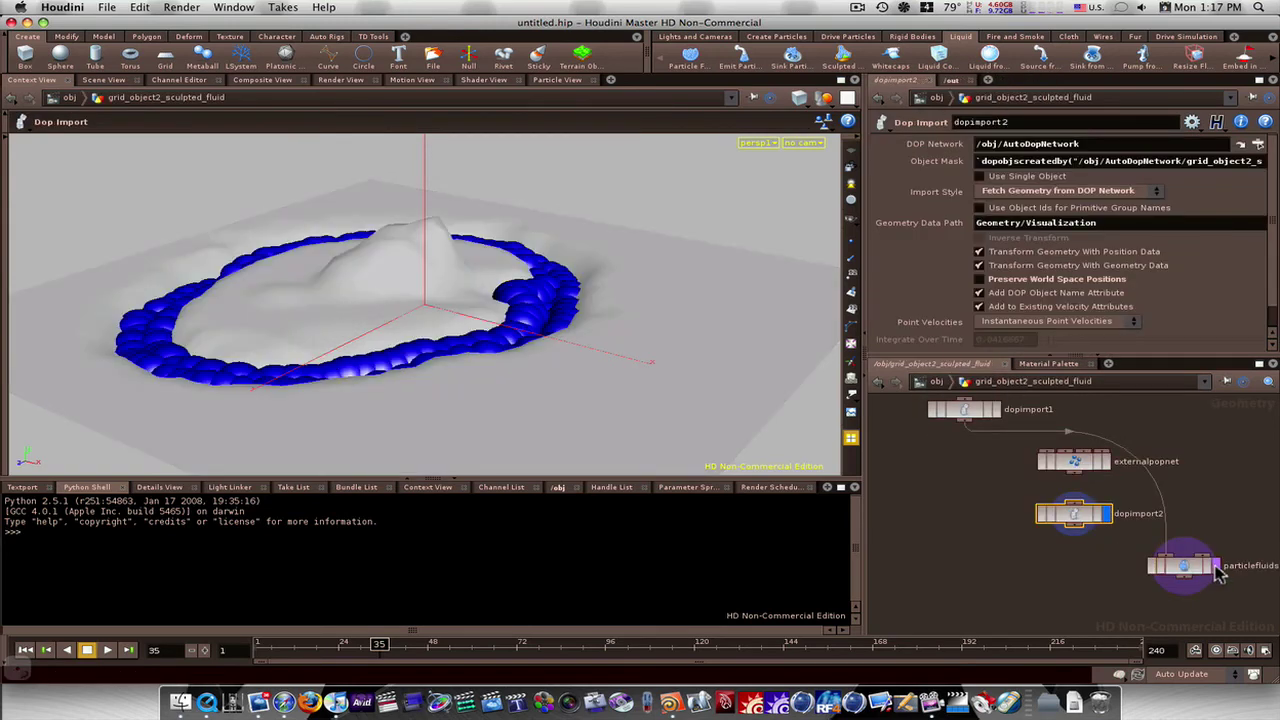
pyautogui.click(1216, 566)
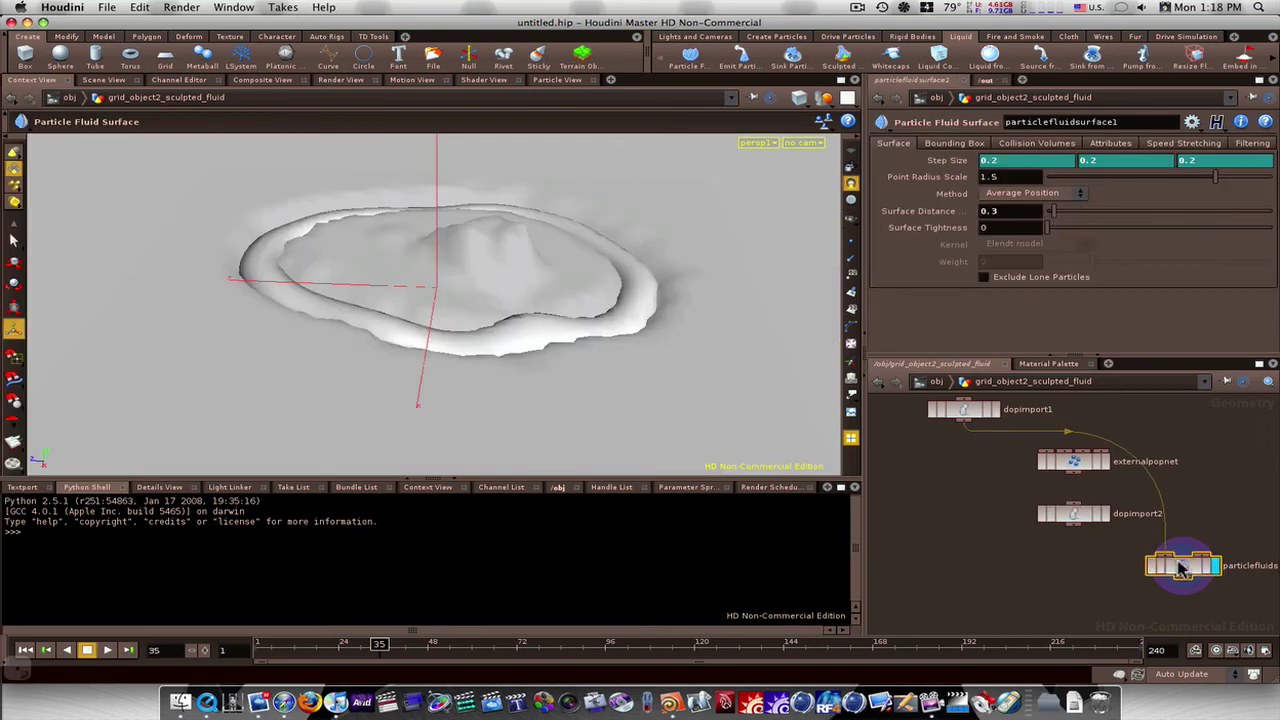
# Set Surface Distance to 0.53 and re-run the simulation from frame 1 to frame 9.
pyautogui.moveTo(1195, 548); pyautogui.dragTo(1205, 502)
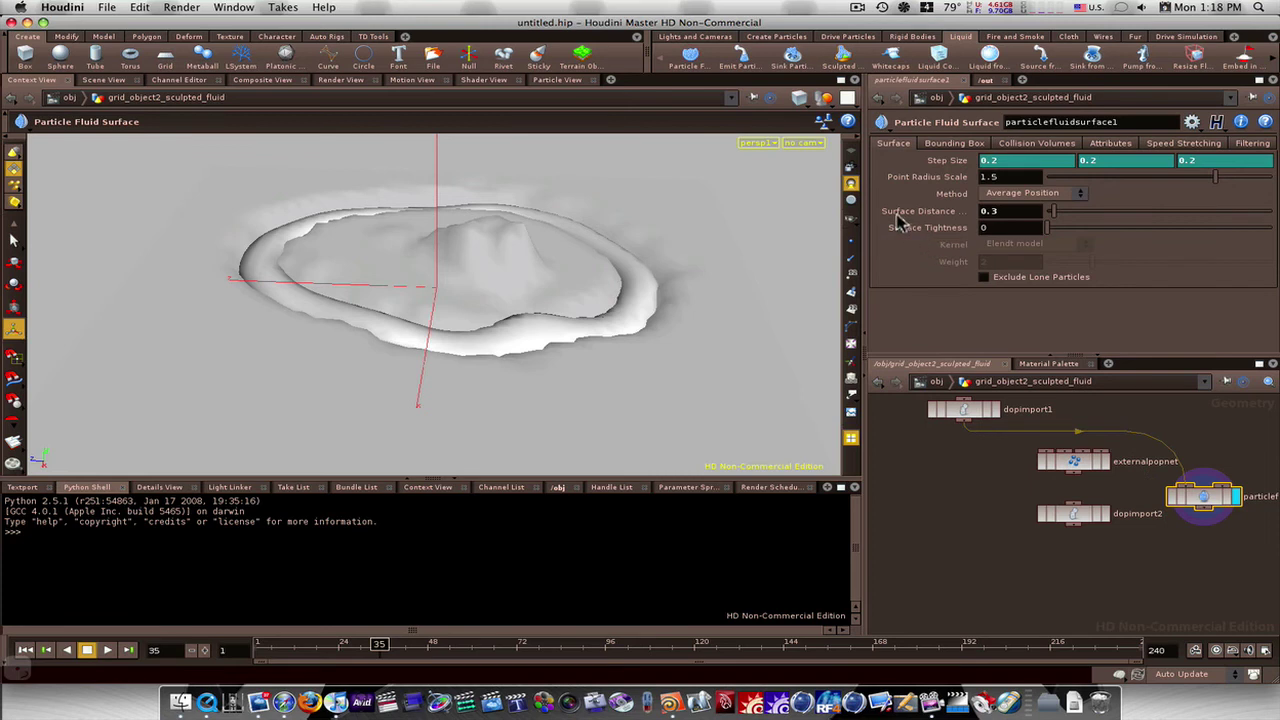
pyautogui.moveTo(1040, 213); pyautogui.dragTo(1059, 212)
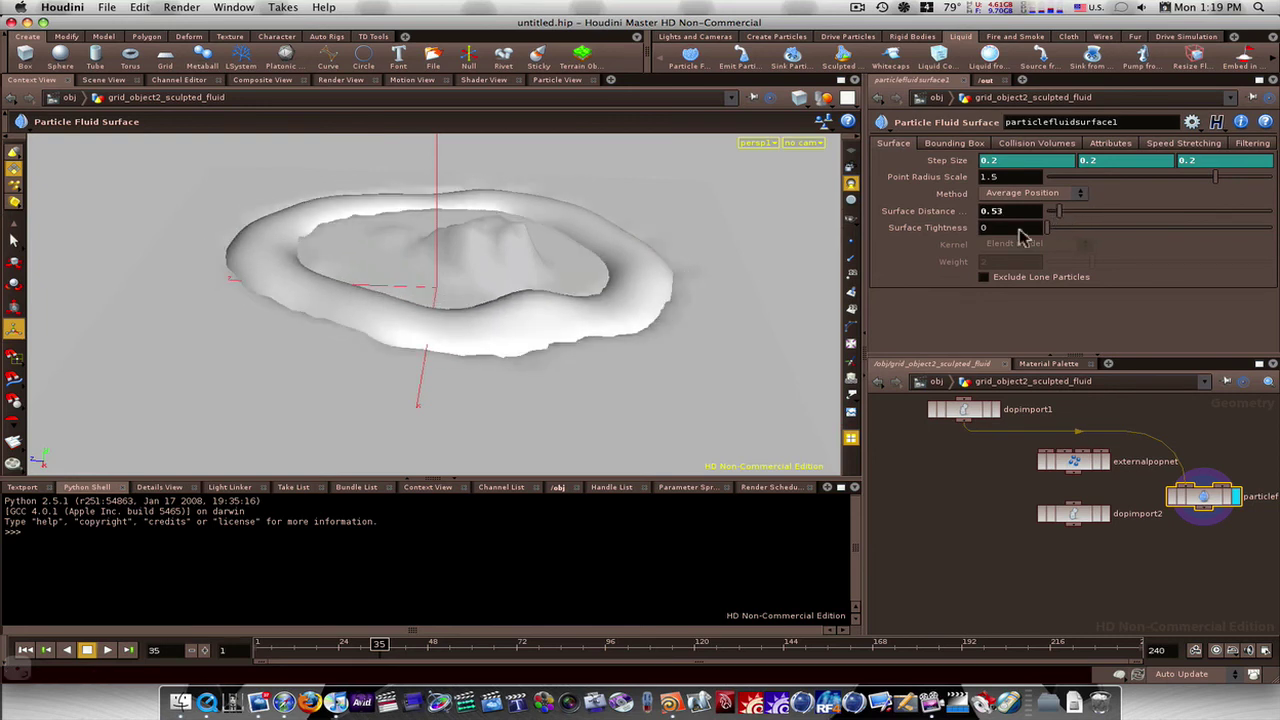
pyautogui.click(254, 648)
pyautogui.moveTo(263, 648); pyautogui.dragTo(283, 648)
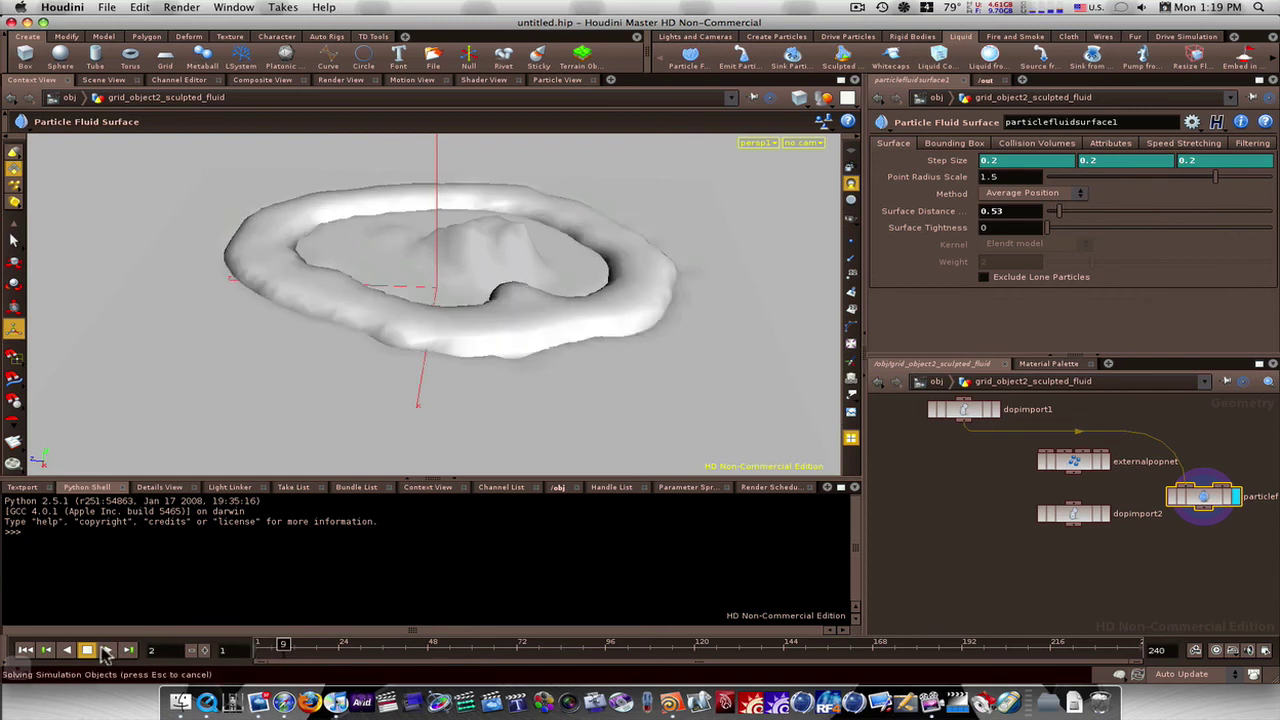